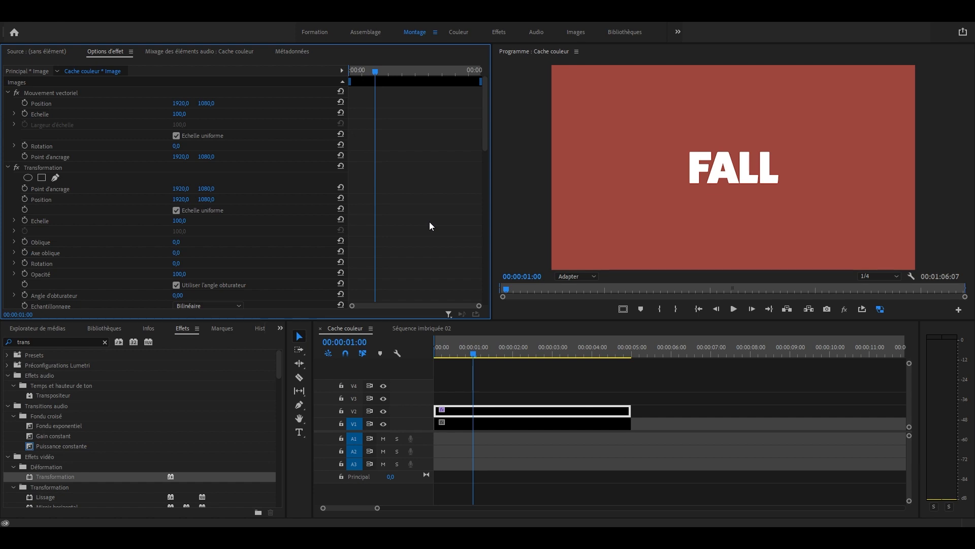
Disable the composition shutter angle in the FALL text's Transformation effect and set its shutter angle to 180
scroll(190, 246, down, 3)
click(178, 244)
text(18)
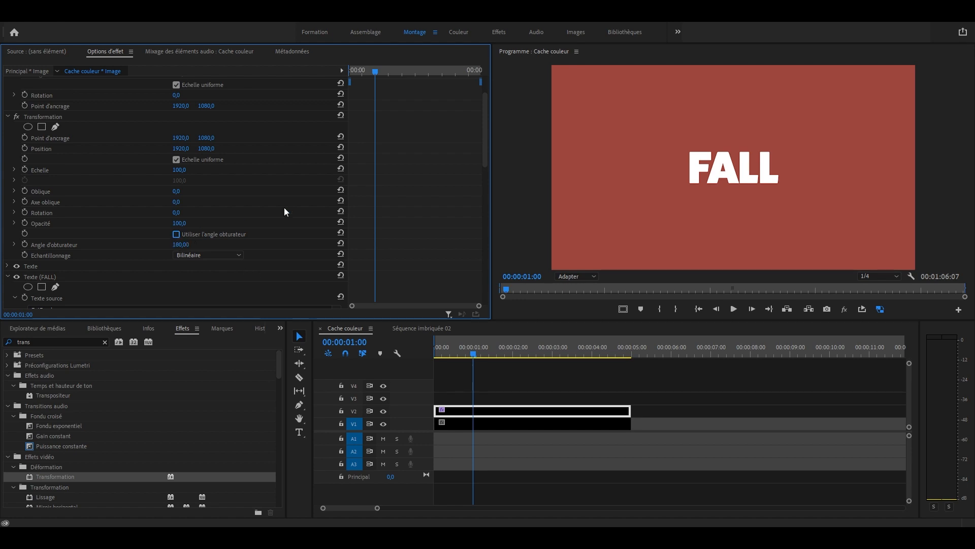
scroll(291, 244, up, 1)
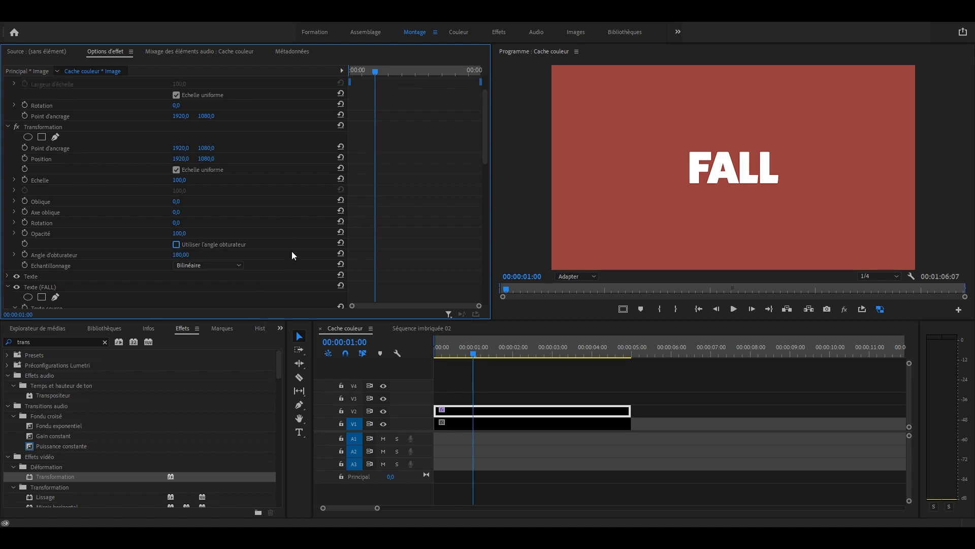
scroll(120, 178, down, 2)
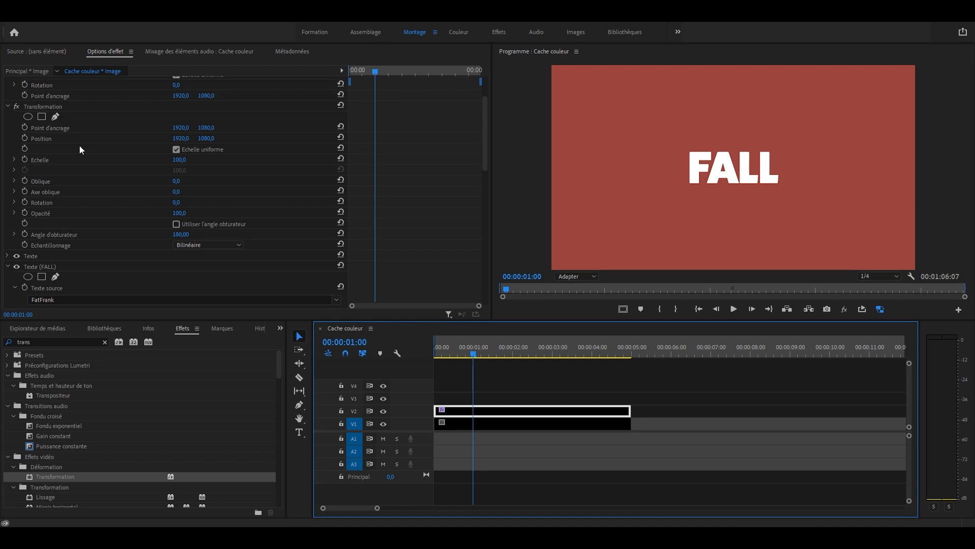
Keyframe the FALL text's Transformation Position and Rotation at 00:00:01:00, and at 00:00:02:00 set rotation 20° and vertical position 2629
click(24, 138)
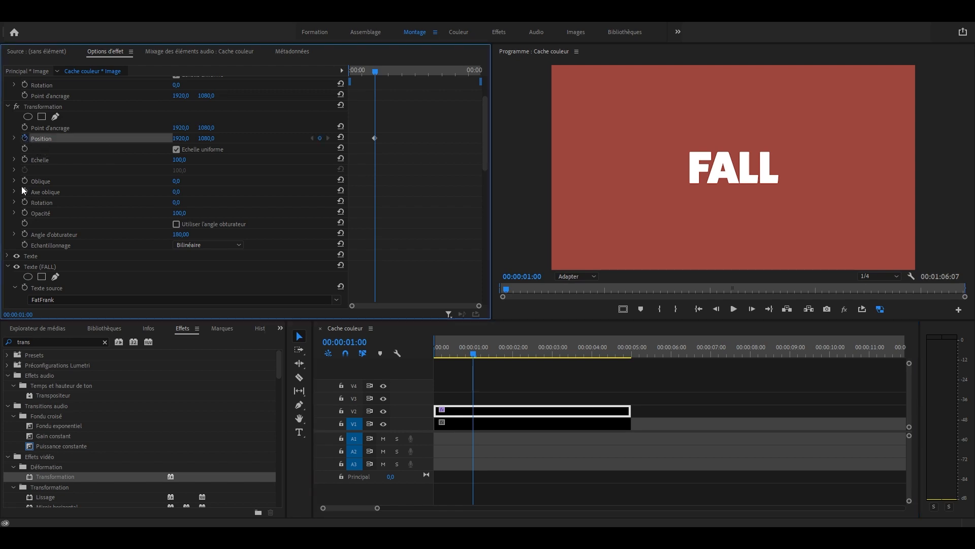
click(24, 202)
click(401, 71)
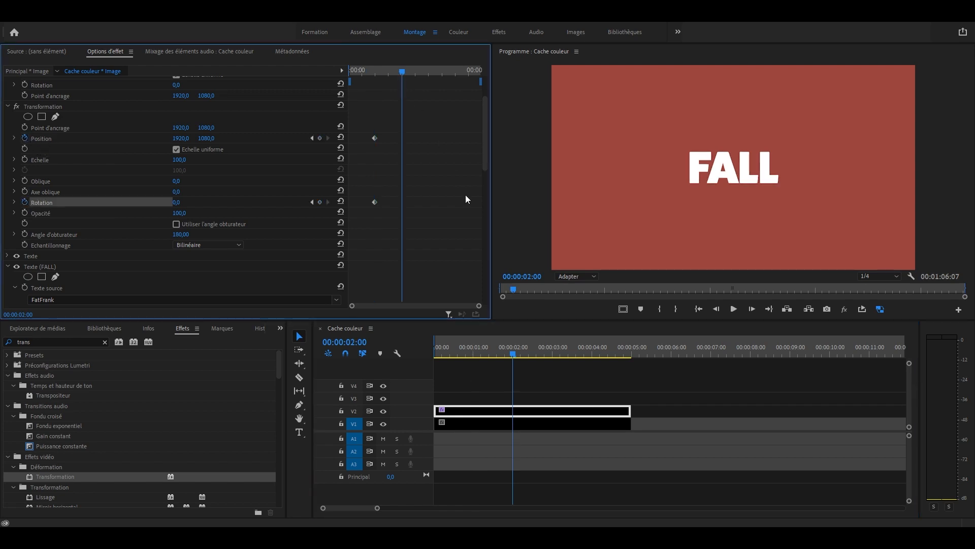
click(178, 202)
text(20)
key(Return)
drag(207, 138, 974, 138)
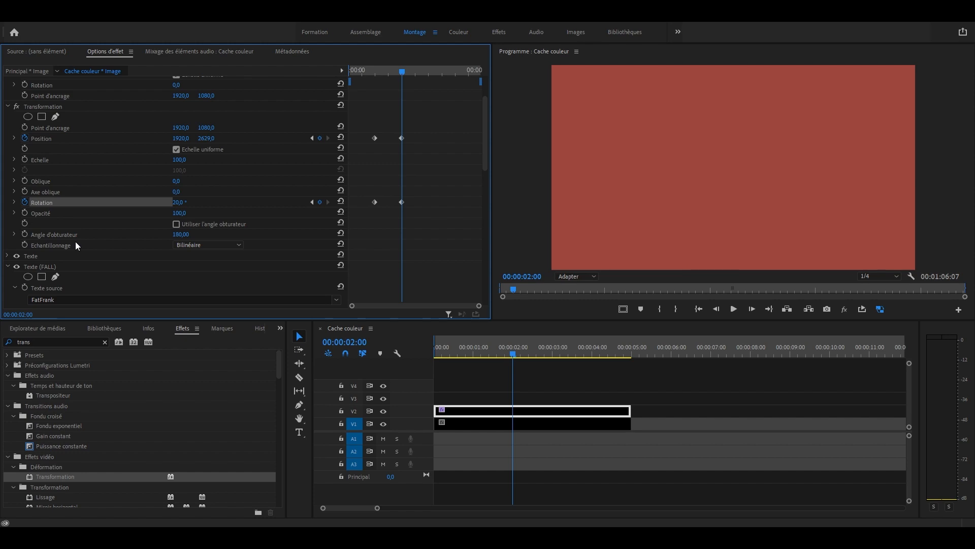
Ease the speed curves at the first Position and Rotation keyframes of the FALL text and play back the animation
click(13, 138)
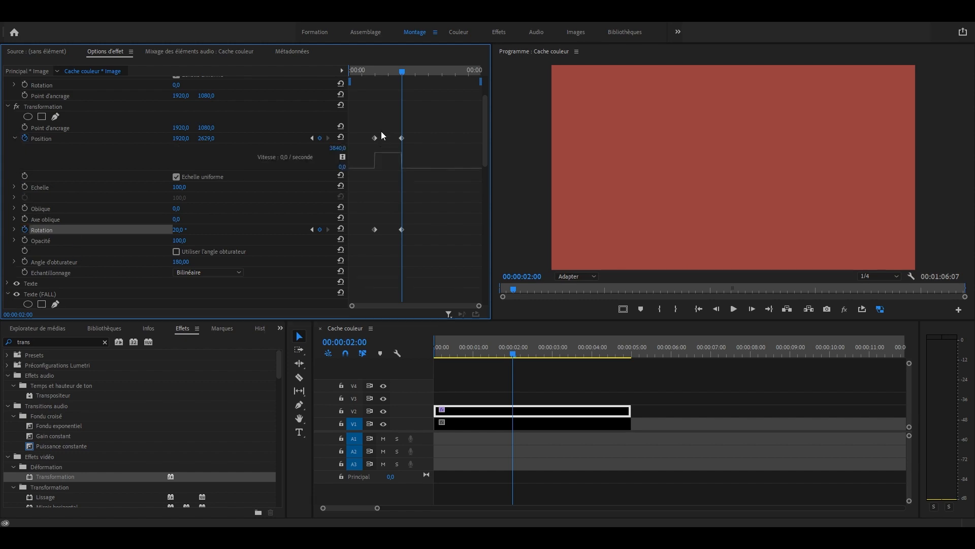
click(375, 138)
drag(381, 156, 394, 174)
click(14, 229)
click(375, 230)
drag(377, 266, 391, 278)
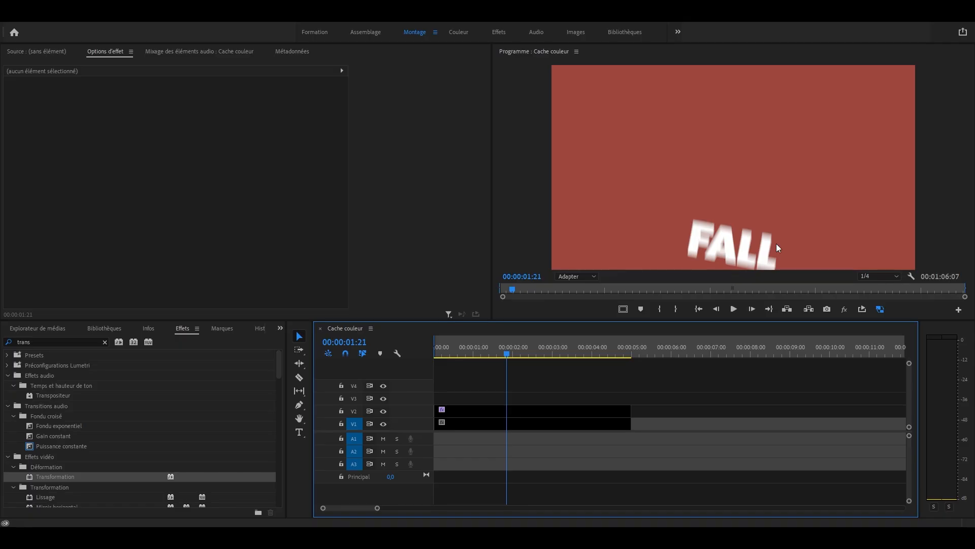
click(458, 348)
key(space)
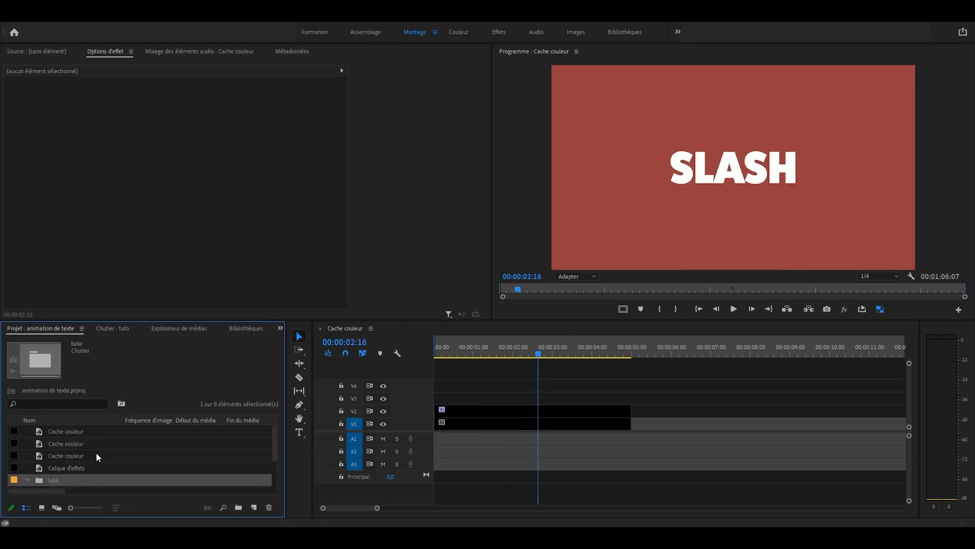
Create a white colour matte in the tuto bin and place it on track V3 above the SLASH text
double_click(170, 479)
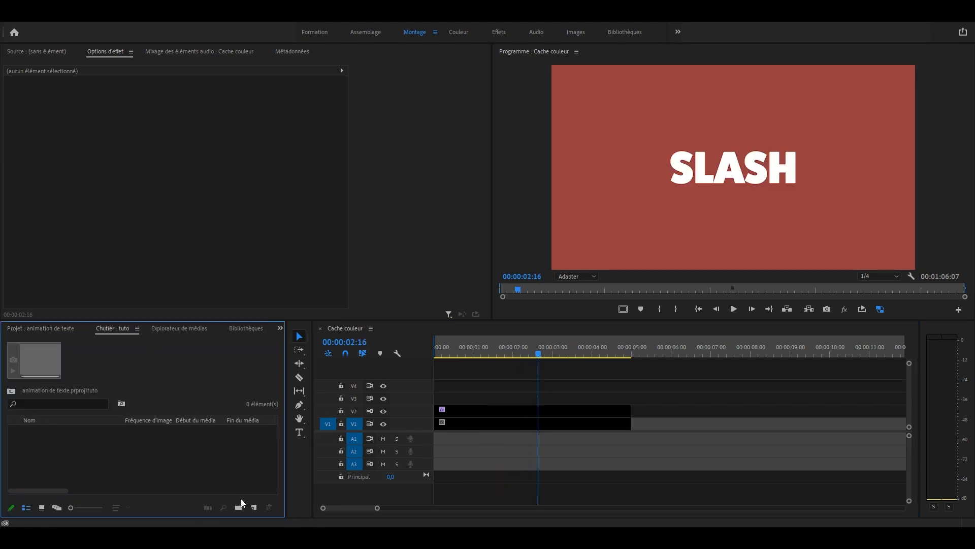
click(254, 507)
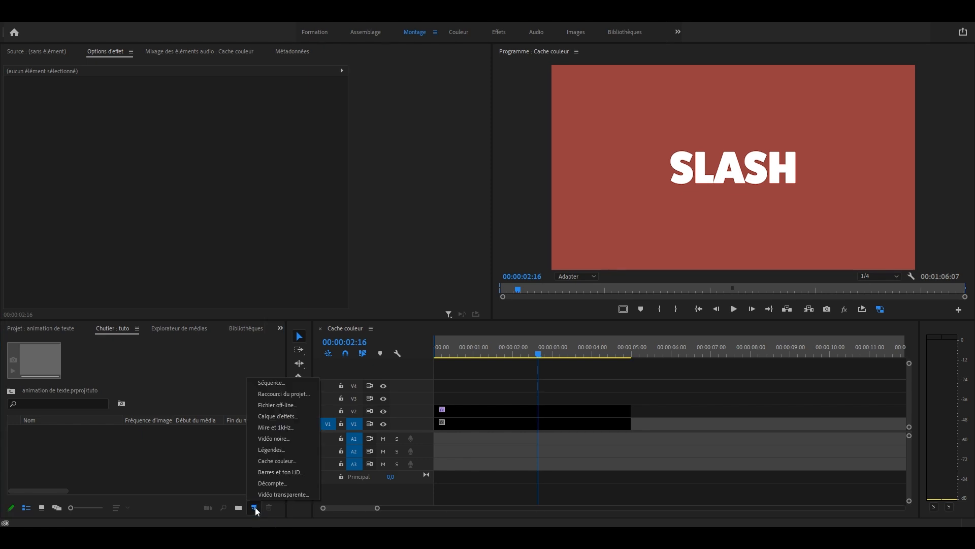
click(288, 460)
click(508, 304)
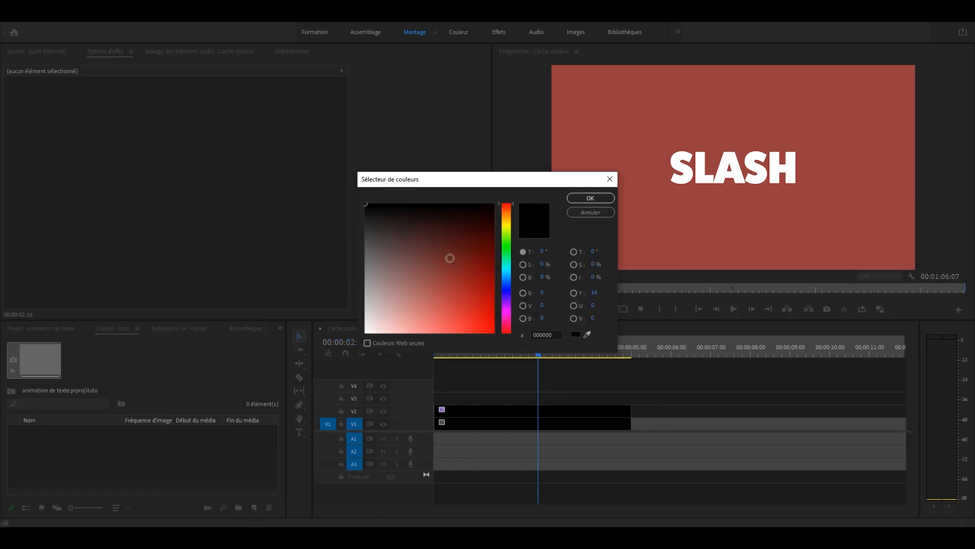
click(590, 198)
key(Return)
drag(44, 432, 435, 402)
click(458, 400)
Find the Transformation effect and apply it to the white matte clip on V3
key(shift+7)
click(71, 343)
text(transfo)
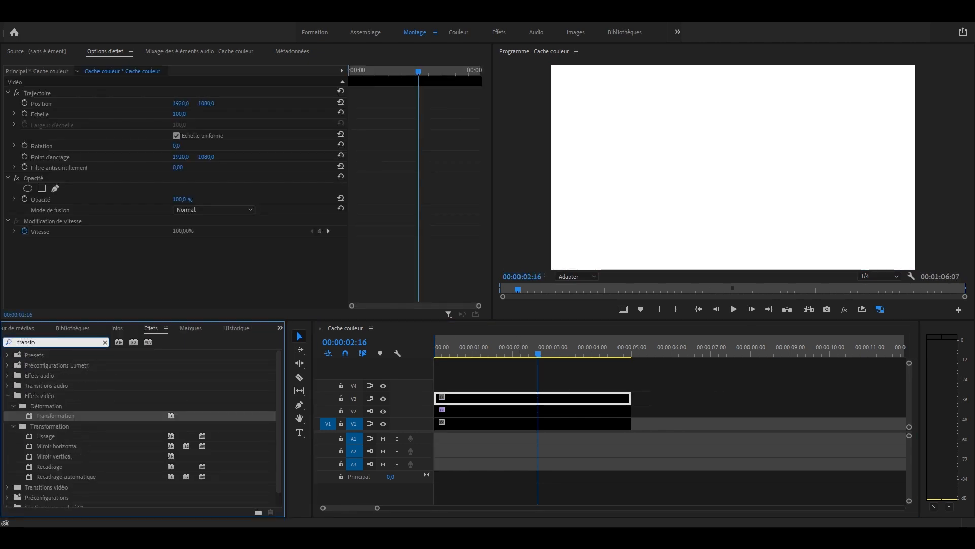
drag(55, 427, 176, 203)
Turn off uniform scale in the matte's Transformation effect and set scale height to 0.2 and scale width to 50
click(177, 203)
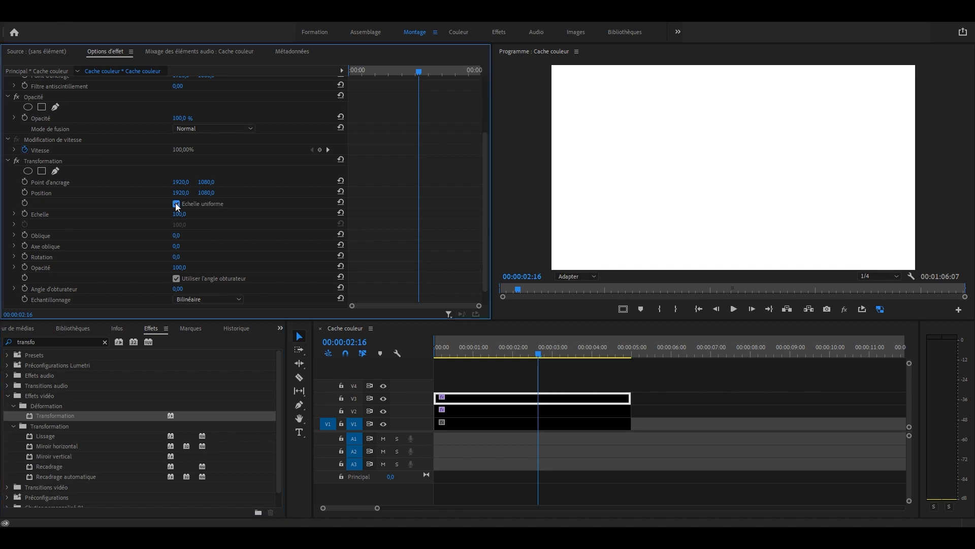
click(180, 214)
text(0,2)
key(Tab)
text(50)
key(Return)
Set the matte's Transformation shutter angle to 180 and stop using the composition's shutter angle
scroll(186, 225, down, 2)
click(180, 271)
text(180)
click(177, 260)
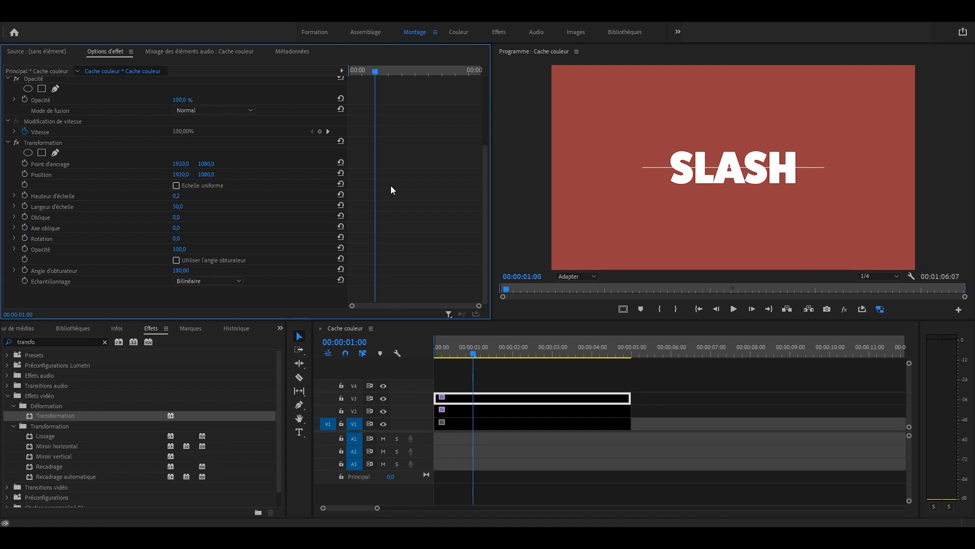
Animate the line's Position from off-screen left at 00:00:01:00 to horizontal position 4942 five frames further on
click(25, 174)
drag(181, 175, 422, 149)
key(shift+Right)
drag(181, 175, 335, 174)
key(Left)
key(Left)
key(Left)
key(Left)
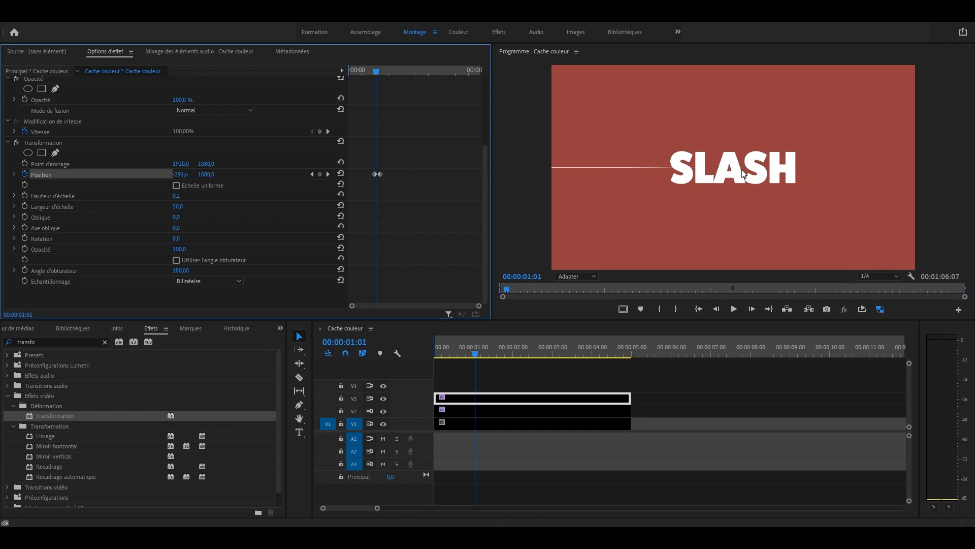
Raise the line's shutter angle to 360 and play back its pass across the text
drag(183, 272, 201, 271)
key(Left)
drag(377, 68, 372, 66)
key(space)
key(space)
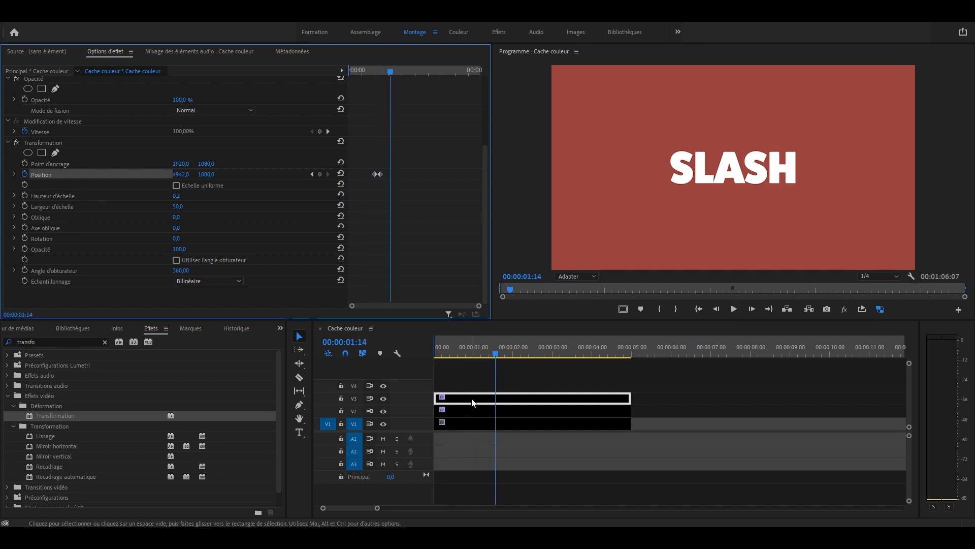
Move the white line clip up to V4 and duplicate the SLASH text clip from V2 onto V3
click(473, 402)
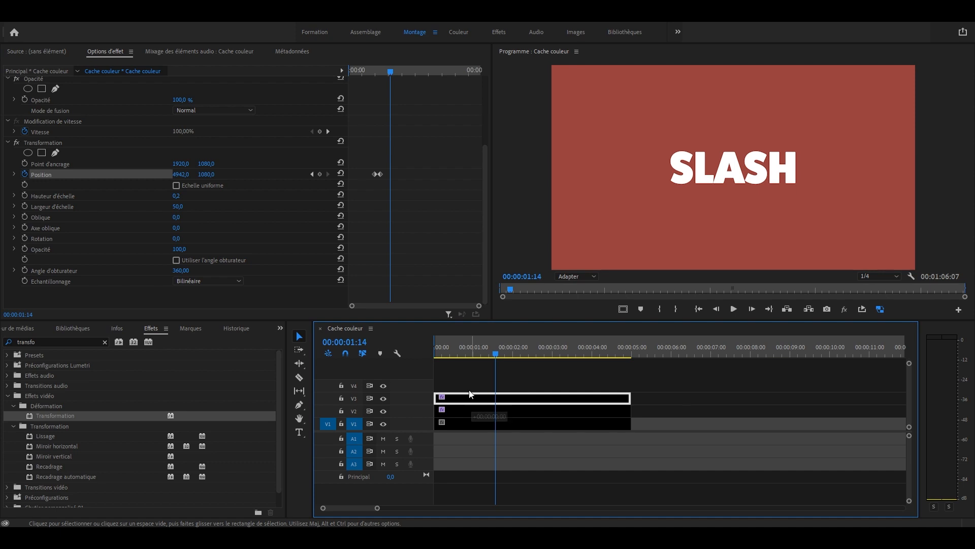
key(alt+Up)
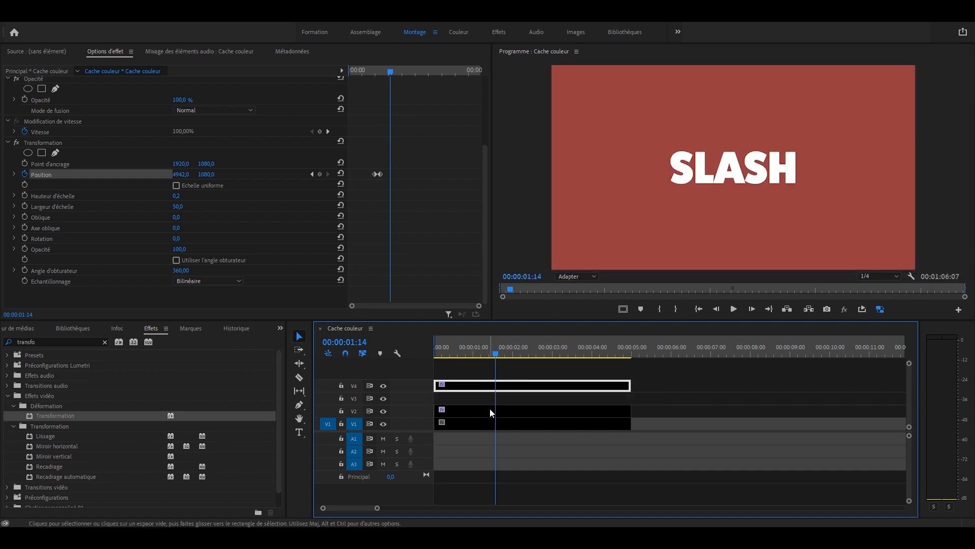
click(501, 412)
drag(501, 412, 506, 399)
Apply the Recadrage effect to both SLASH text clips on V2 and V3
click(105, 342)
text(recadra)
drag(649, 402, 617, 414)
click(47, 447)
drag(47, 447, 511, 399)
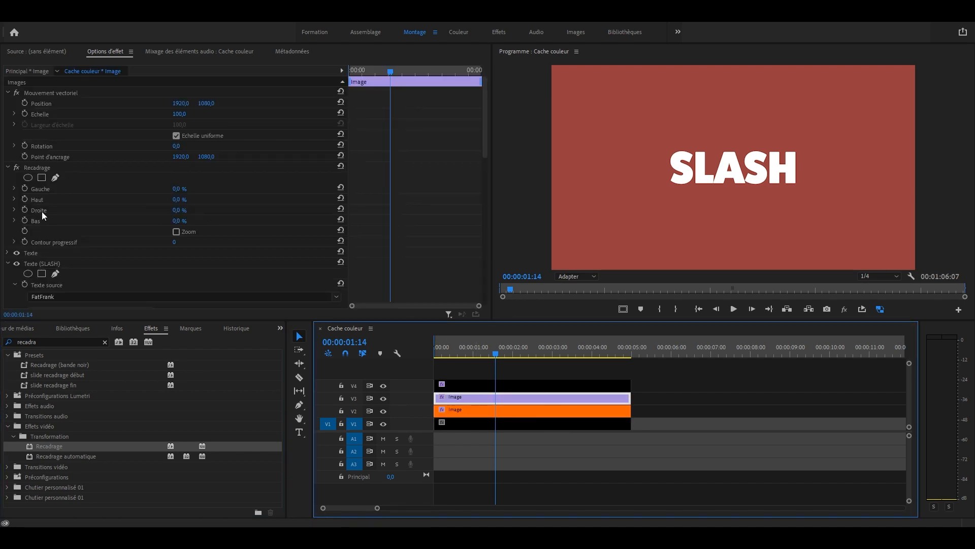
Crop the bottom of the V3 text clip by 50% and the top of the V2 text clip by 50%
click(180, 221)
text(50)
click(545, 411)
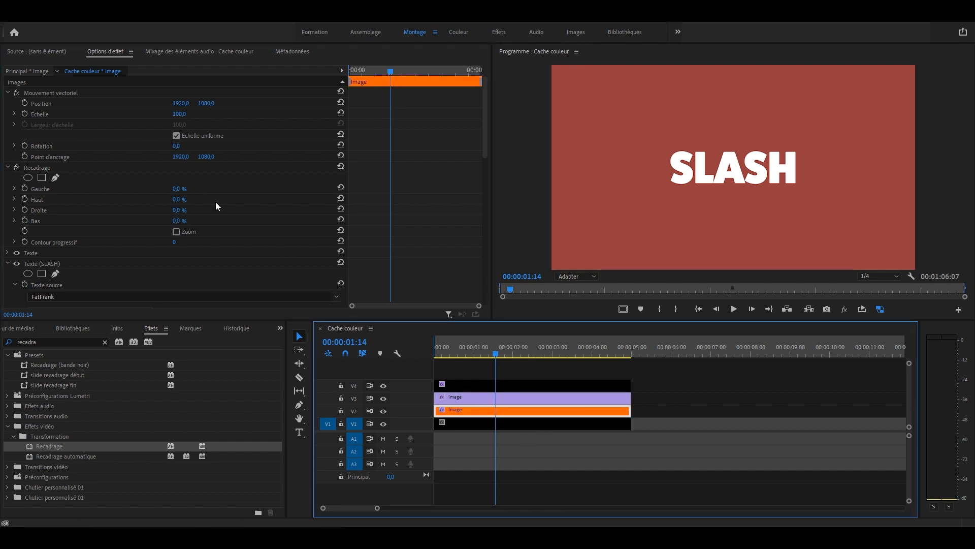
click(178, 200)
text(50)
key(Return)
Try shifting the upper half of the SLASH text horizontally to show the two halves separating
click(184, 103)
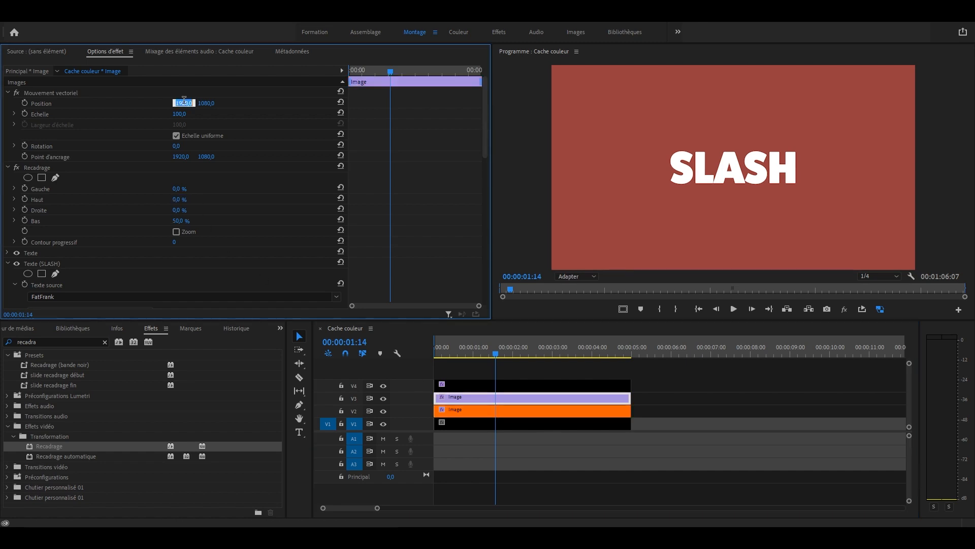
text(1651)
key(Return)
drag(181, 103, 152, 103)
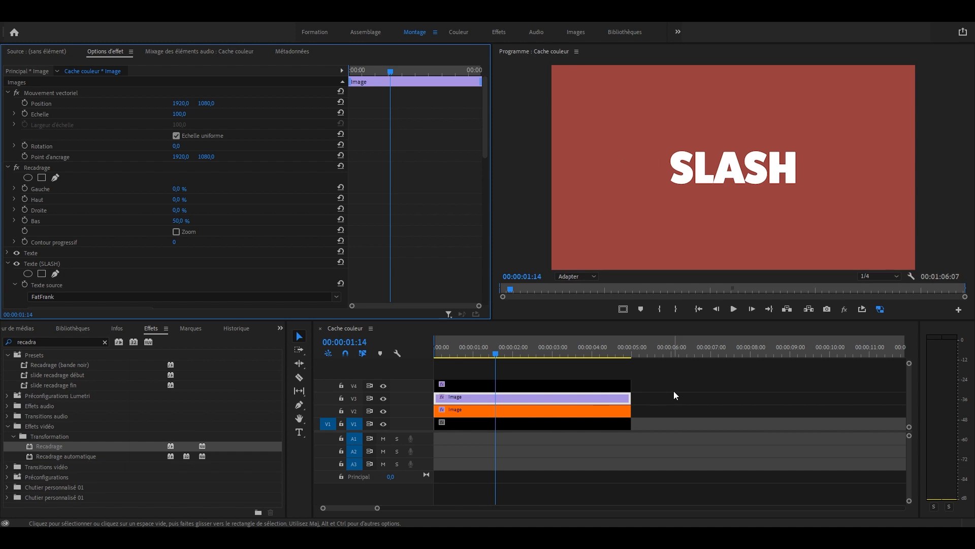
click(675, 395)
Place the playhead at 00:00:01:18, after the line's pass, and select the V3 text clip
click(620, 385)
drag(380, 72, 393, 72)
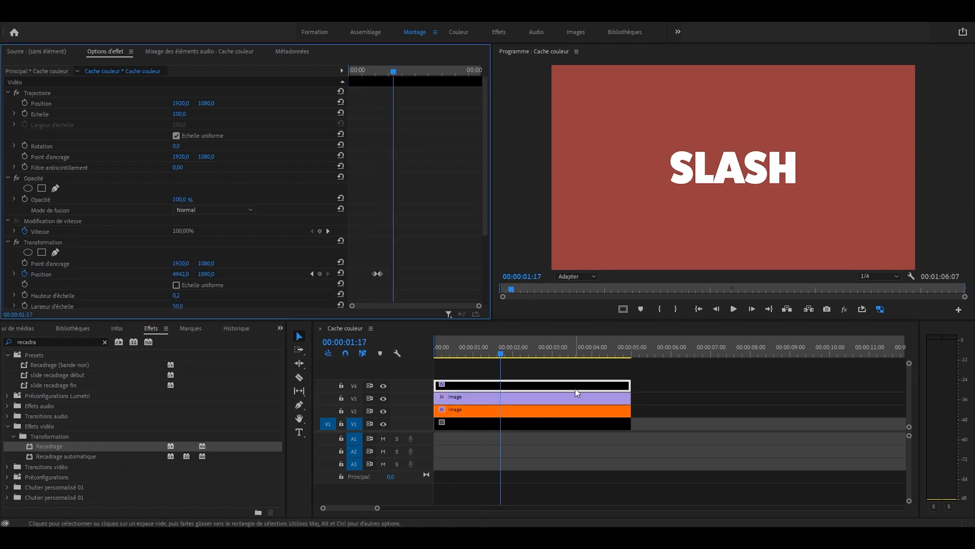
key(Right)
click(531, 392)
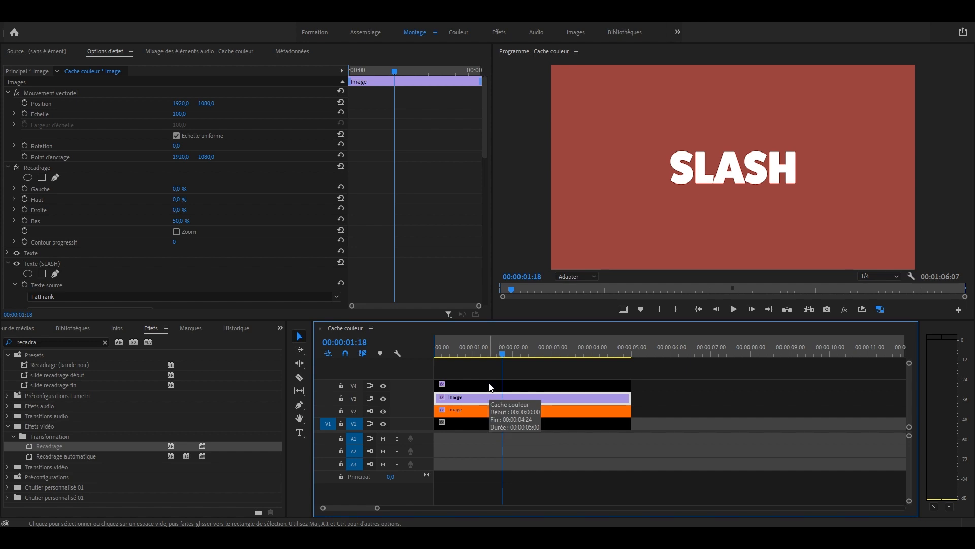
Apply the Transformation effect to both cropped SLASH text clips
click(647, 402)
drag(648, 401, 619, 416)
click(57, 339)
text(trans)
drag(81, 477, 446, 413)
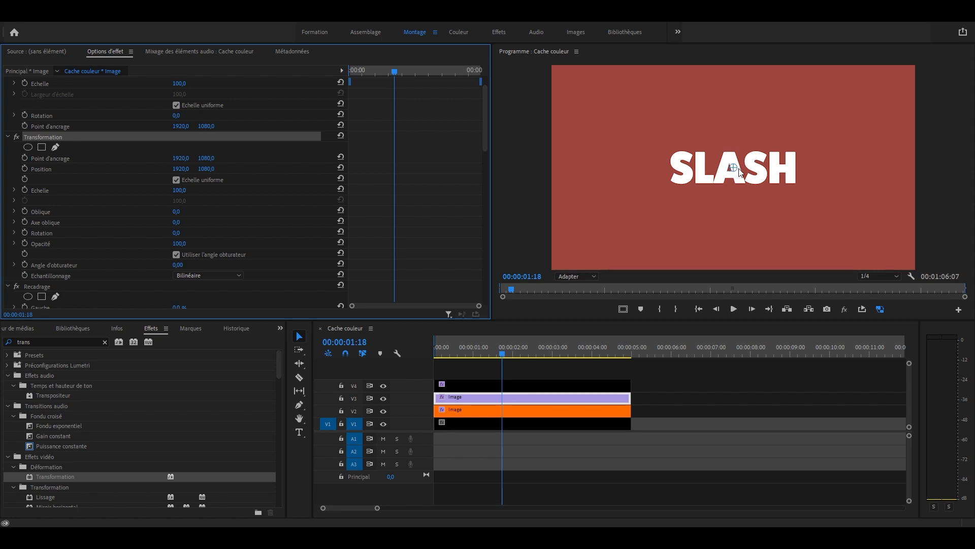
Set both the anchor point and the position of the upper text half's Transformation effect to 2600, 1114.8, at the word's right end
drag(797, 160, 812, 165)
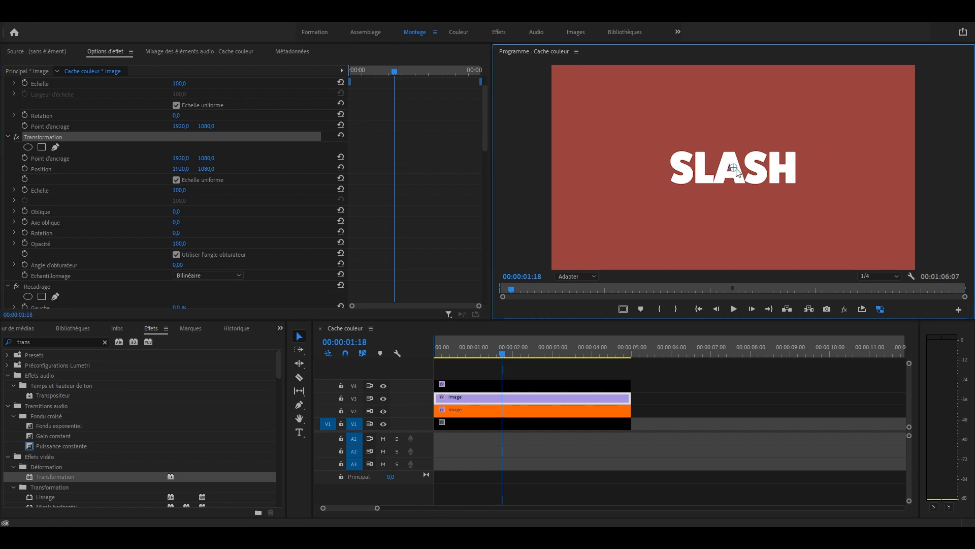
drag(737, 171, 795, 160)
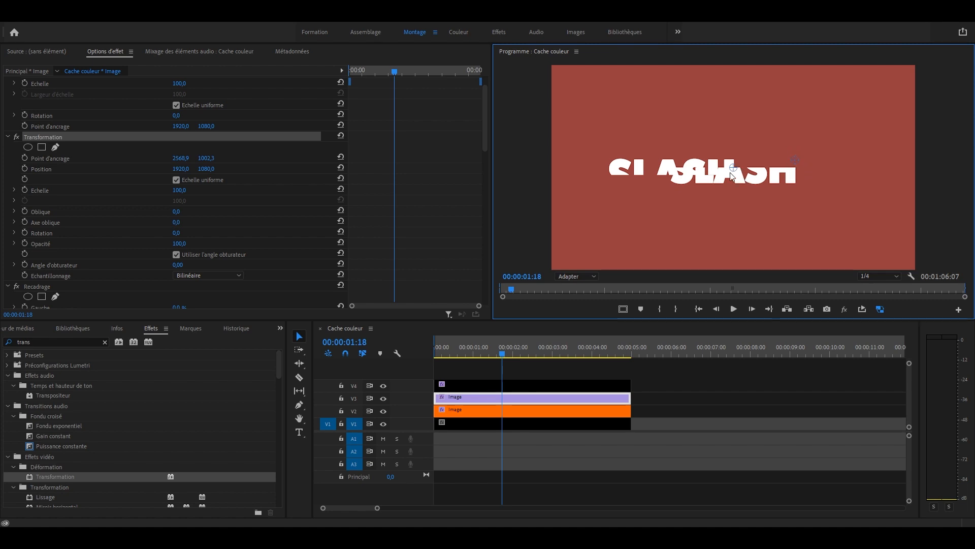
drag(735, 172, 794, 158)
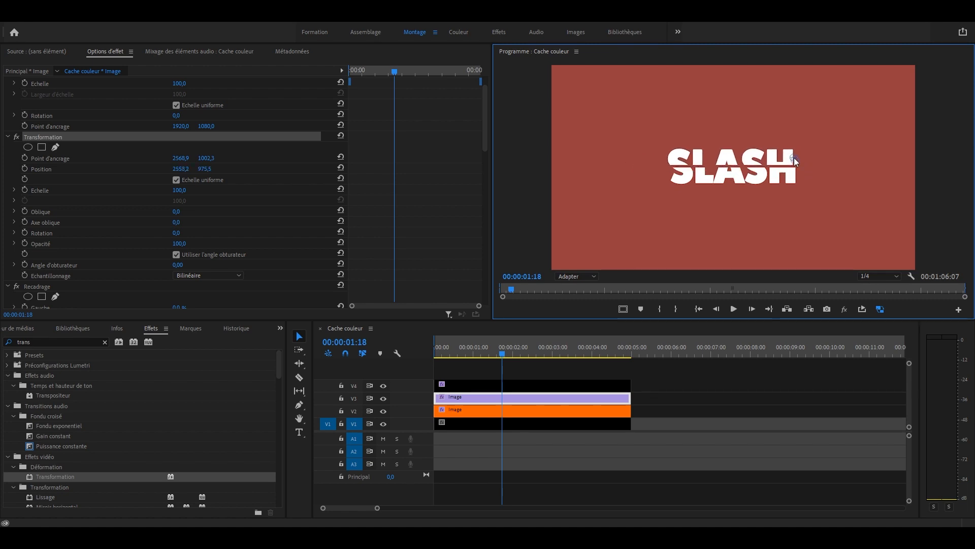
click(52, 160)
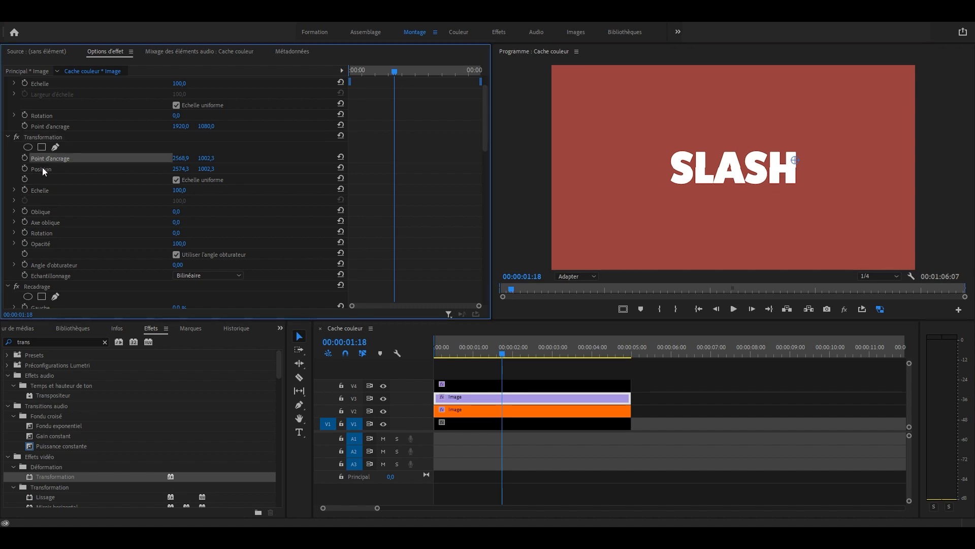
click(43, 168)
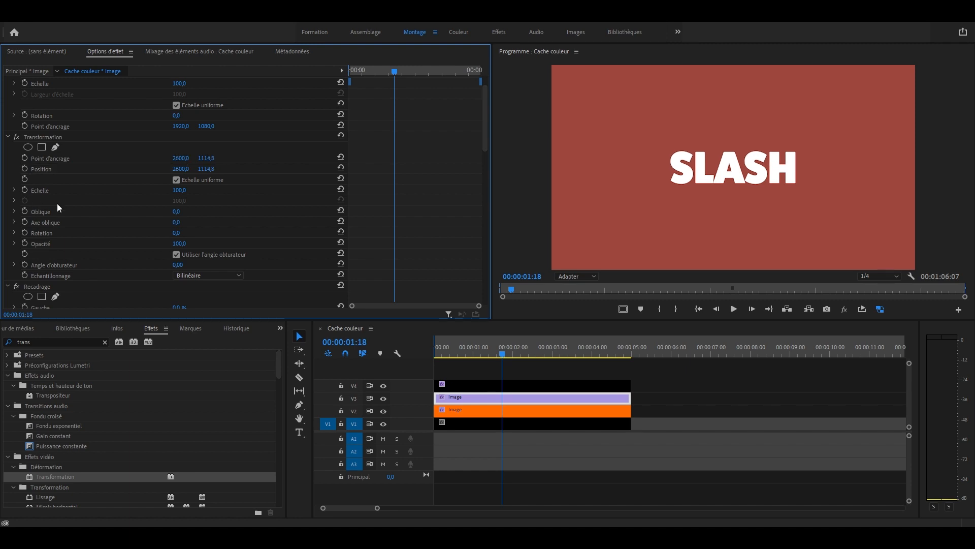
Keyframe the upper half's Transformation Position and Rotation at 00:00:01:18, and at 00:00:01:23 set vertical position 1079.8 and rotation 3°
click(24, 169)
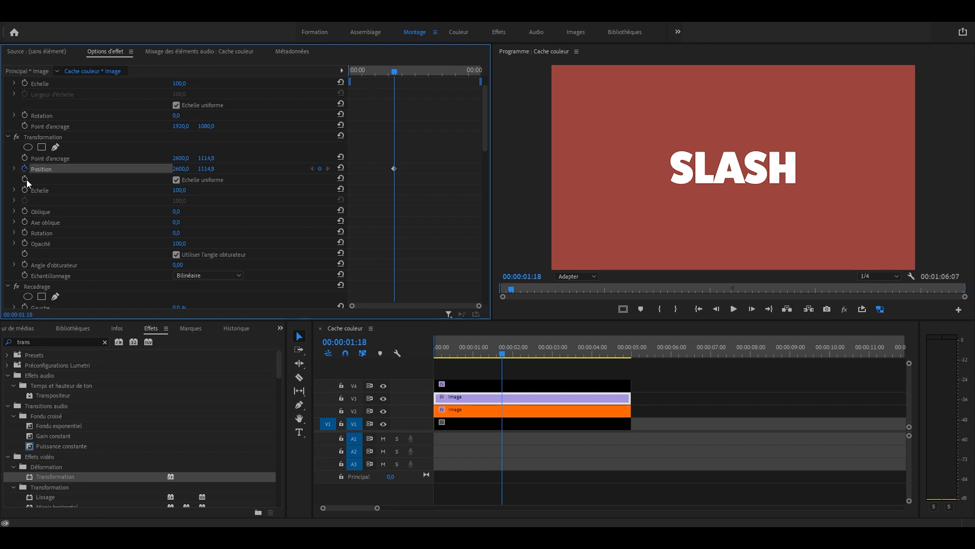
click(24, 233)
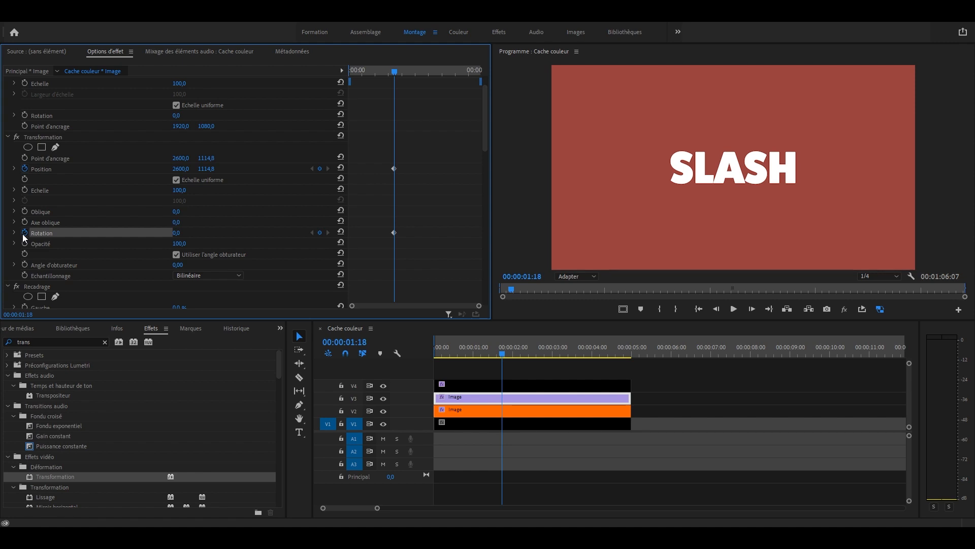
key(shift+Right)
click(210, 167)
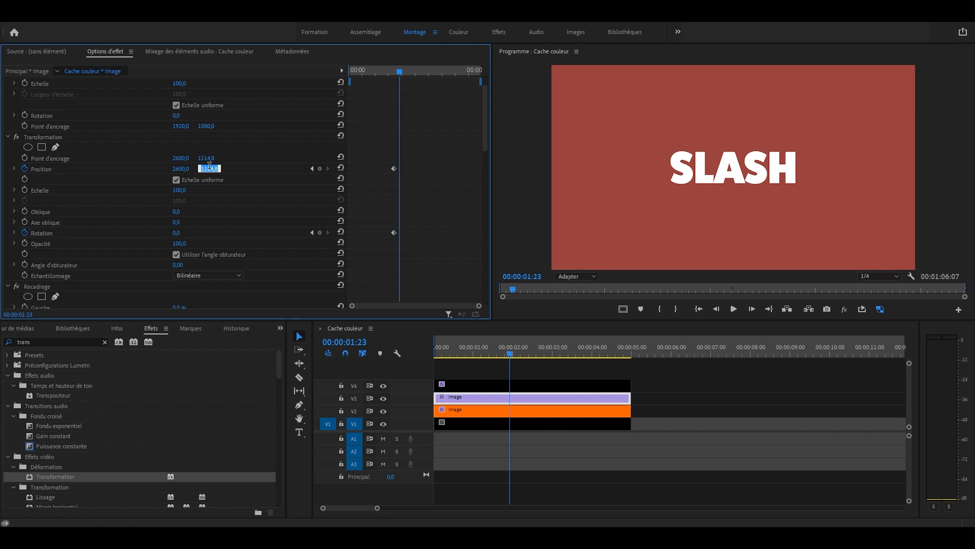
text(1079,8)
key(Return)
click(176, 233)
text(3)
key(Return)
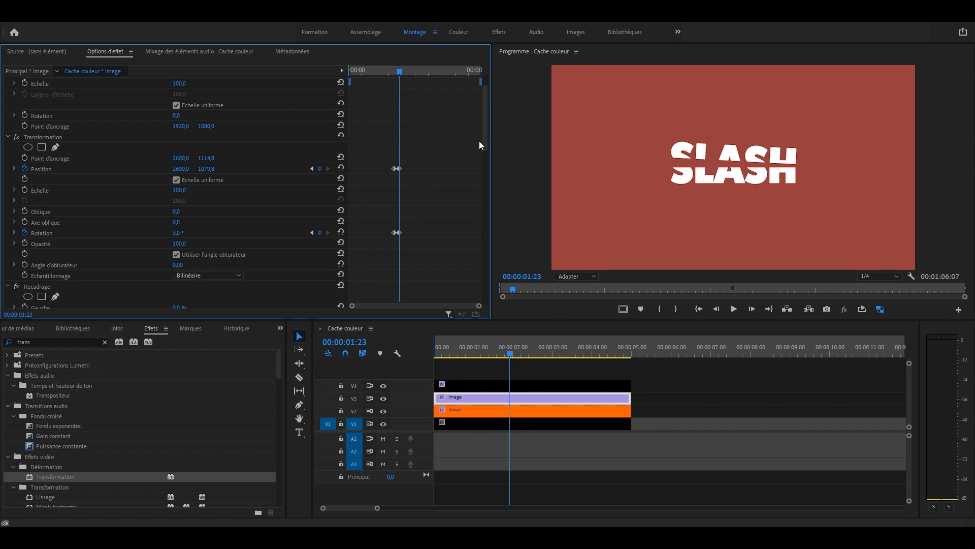
At 00:00:04:21, keyframe the upper half's Transformation with vertical position 981.9 and rotation 10°
drag(428, 69, 480, 67)
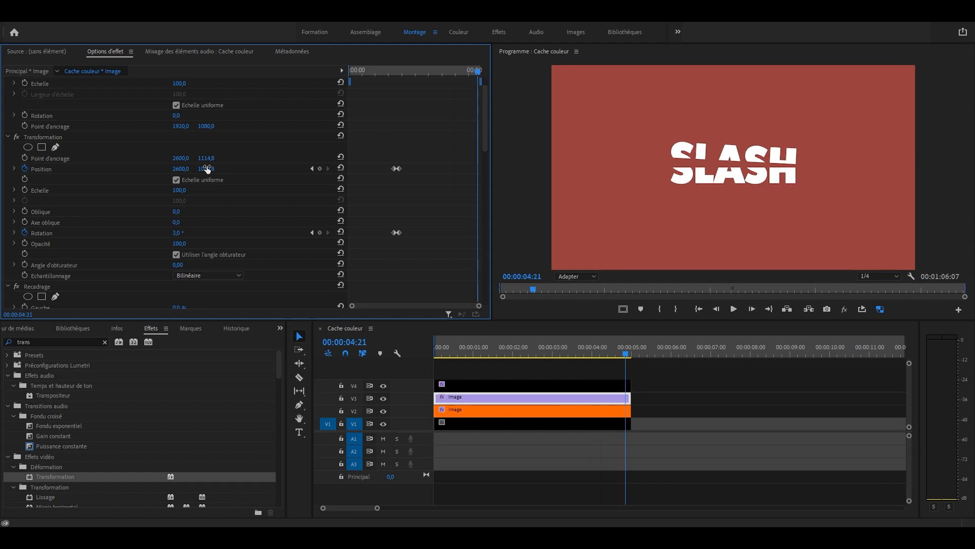
drag(207, 169, 185, 233)
click(185, 233)
text(1)
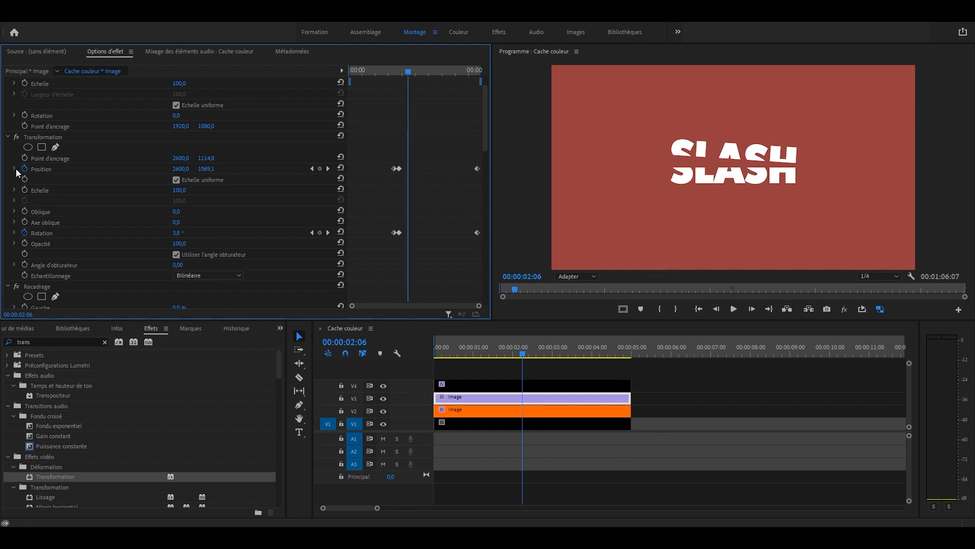
Ease the upper half's second Position and Rotation keyframes, shaping both speed curves to start fast and slow down gradually
click(14, 169)
click(14, 260)
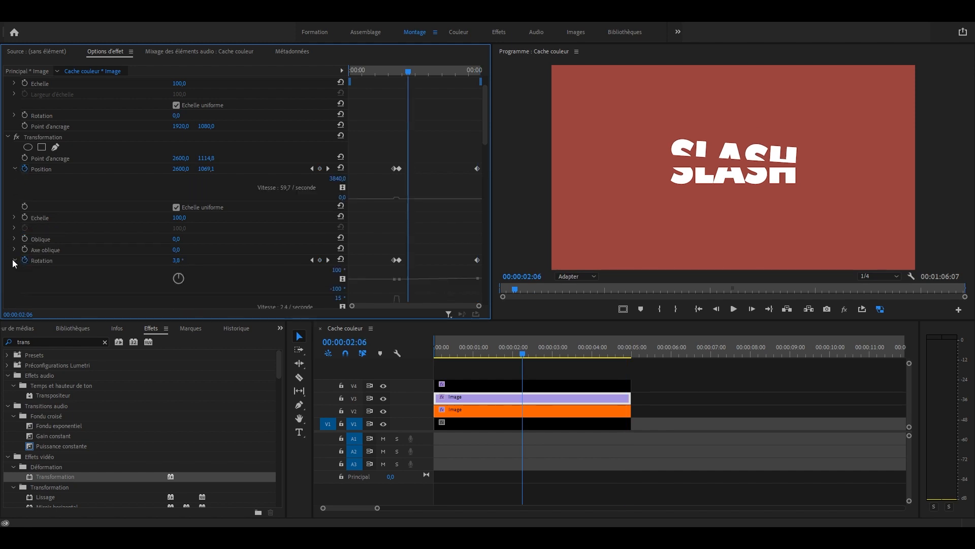
drag(479, 307, 428, 304)
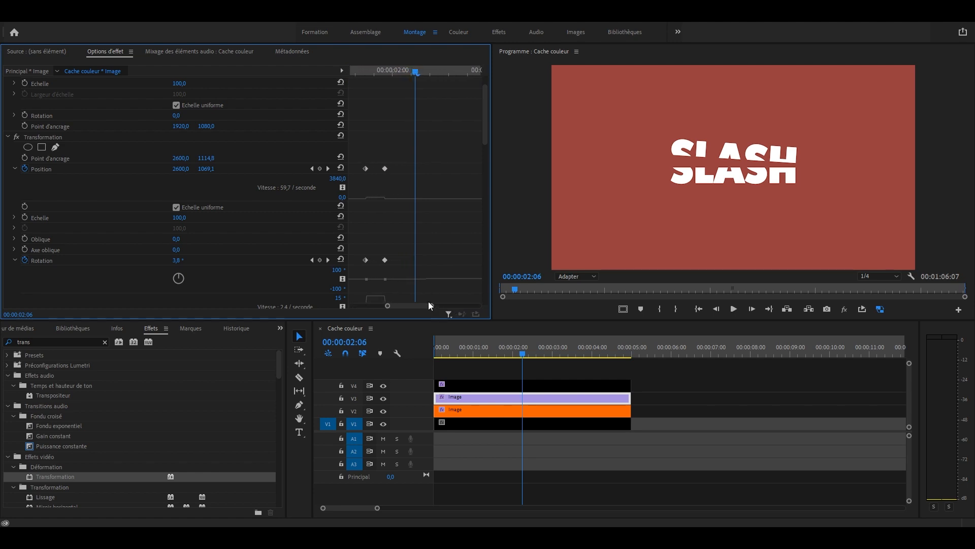
scroll(396, 203, down, 1)
click(386, 147)
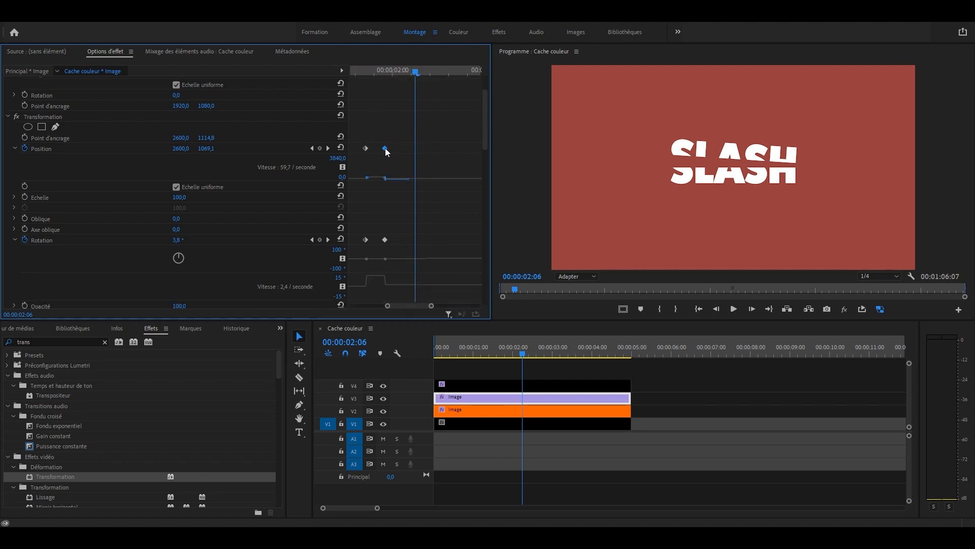
drag(384, 178, 369, 183)
click(385, 240)
drag(385, 276, 370, 288)
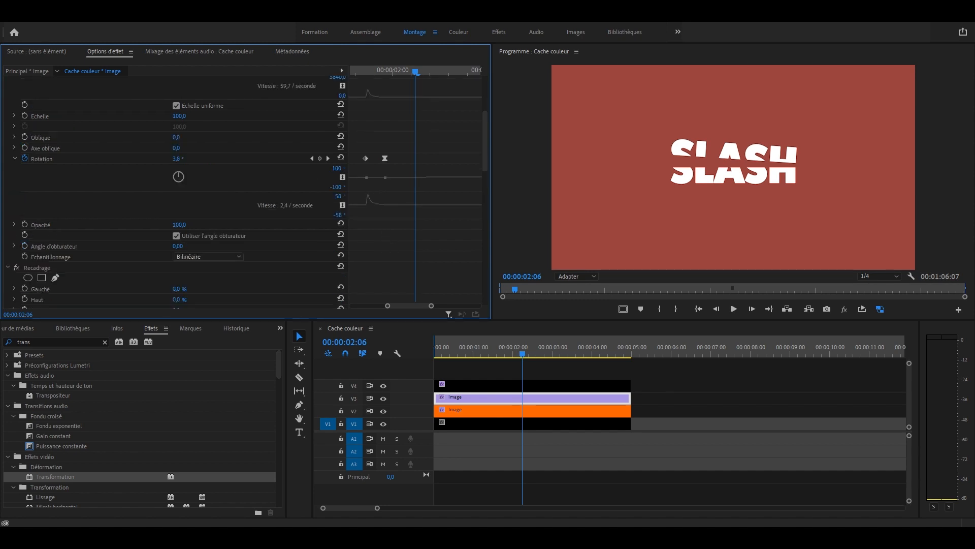
Set the upper half's Transformation shutter angle to 180 and turn off the composition shutter angle option
click(179, 246)
text(180)
key(Return)
click(177, 236)
Play the sequence from its start to preview the upper half's cut movement
key(Home)
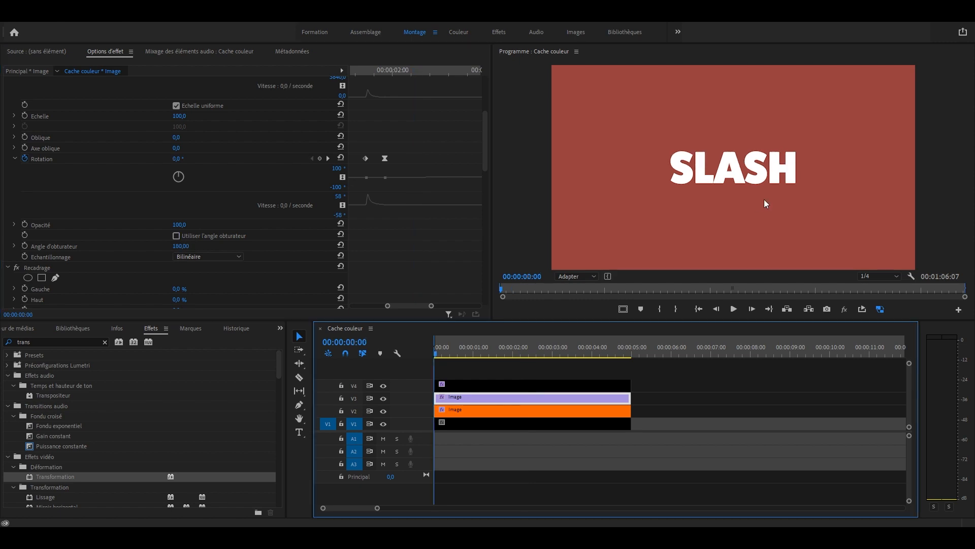
key(space)
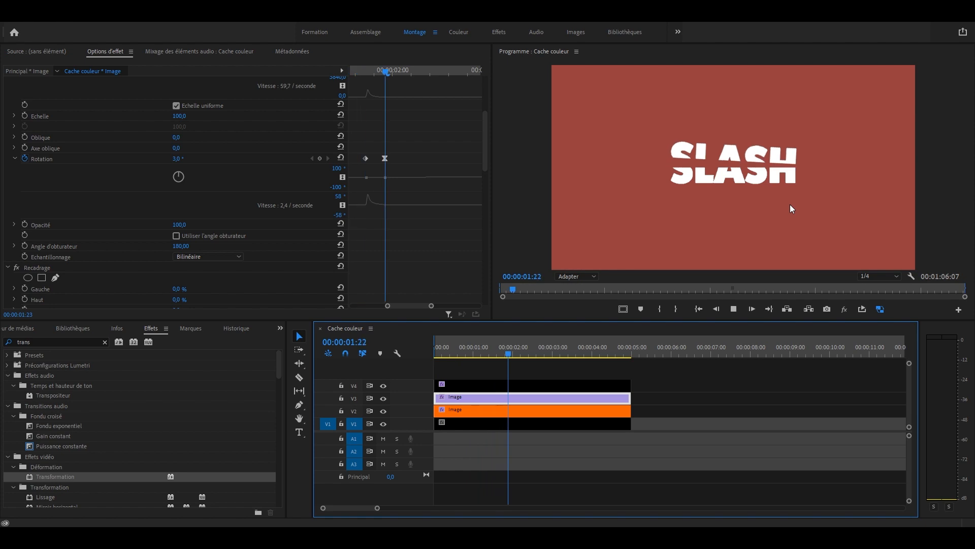
key(space)
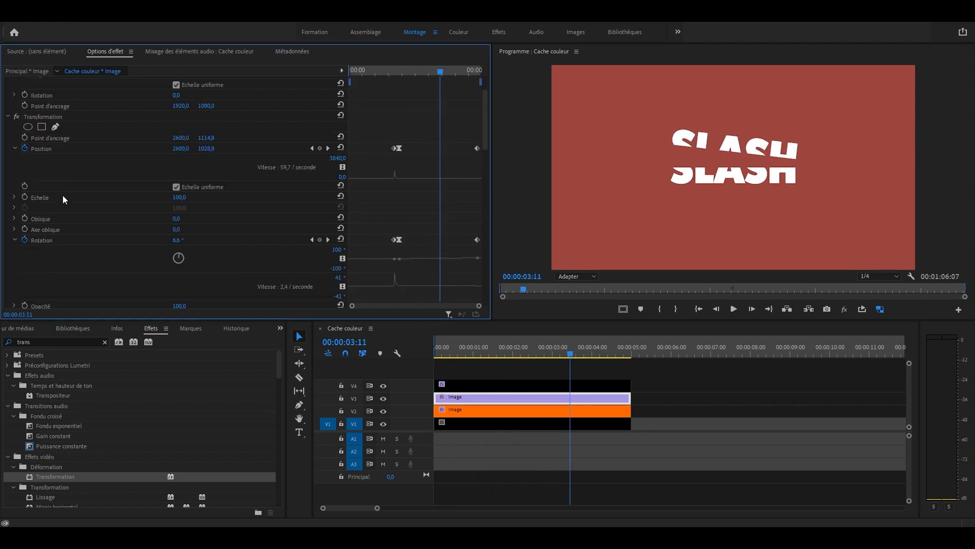
Copy the upper half's keyframed Transformation effect and paste it onto the lower SLASH text clip on V2
scroll(61, 196, up, 2)
click(56, 168)
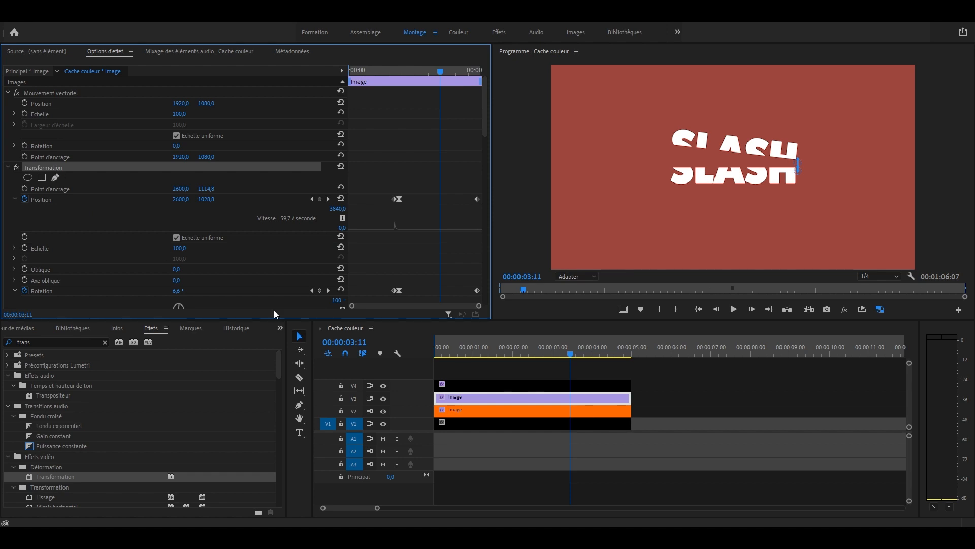
click(513, 414)
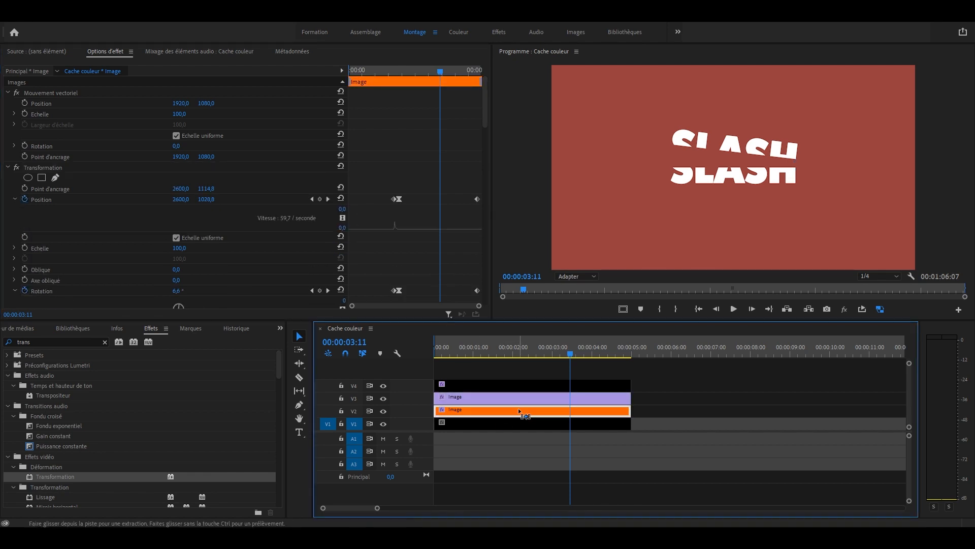
Change the lower half's Transformation Rotation keyframe at 00:00:01:23 so it tilts opposite to the upper half
click(312, 199)
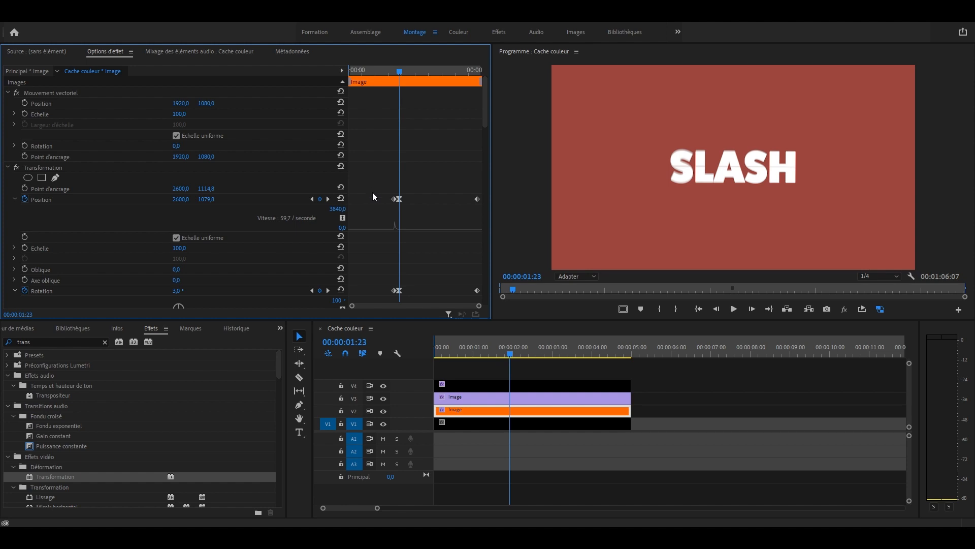
scroll(432, 184, down, 3)
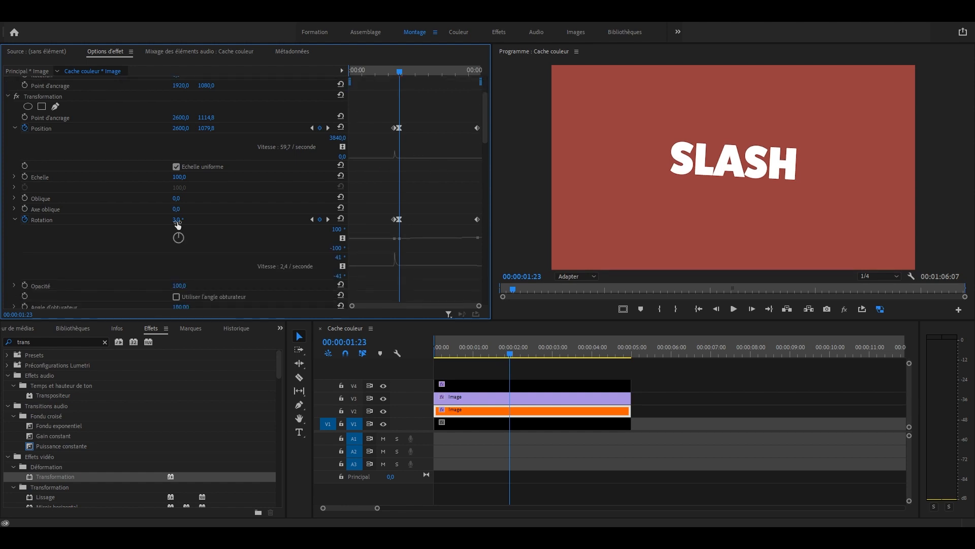
click(177, 221)
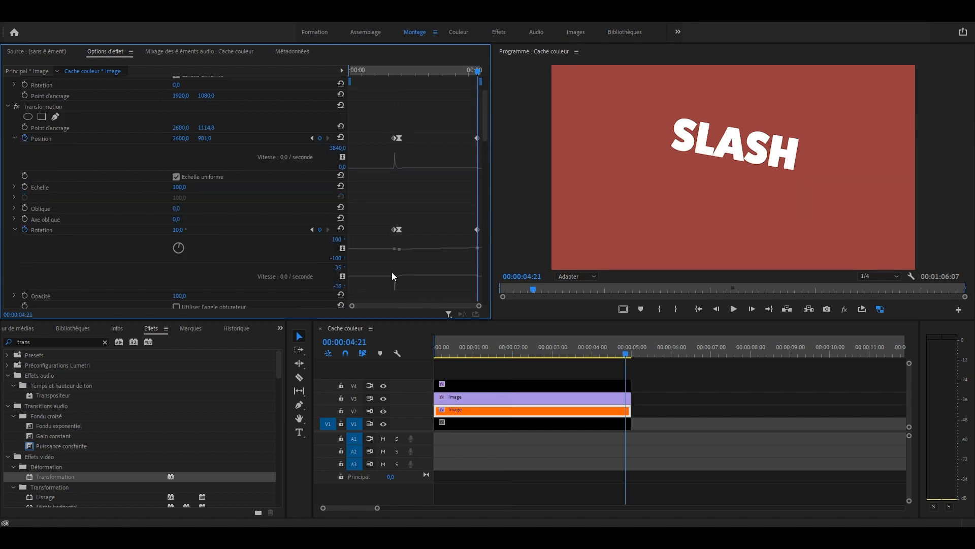
At 00:00:04:21, set the lower half's Transformation Rotation to -5° and vertical position to 1311.8, and return the playhead to the start
click(180, 230)
text(-5)
key(Return)
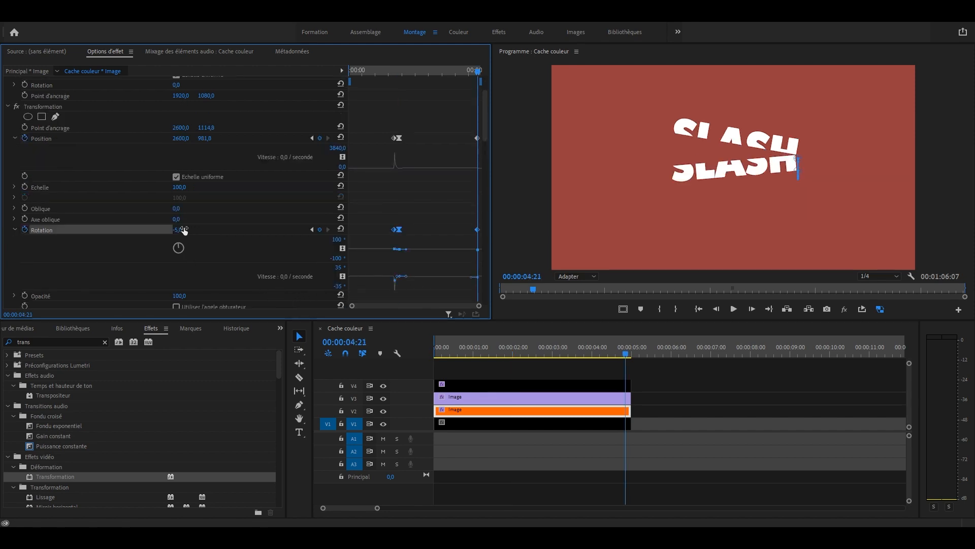
scroll(193, 214, up, 1)
click(206, 138)
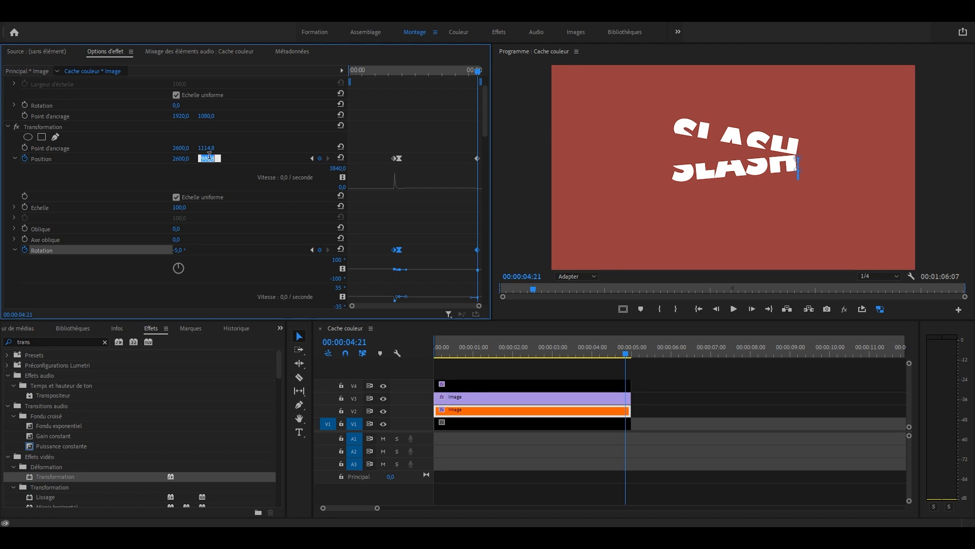
text(1311,8)
key(Return)
scroll(401, 260, down, 3)
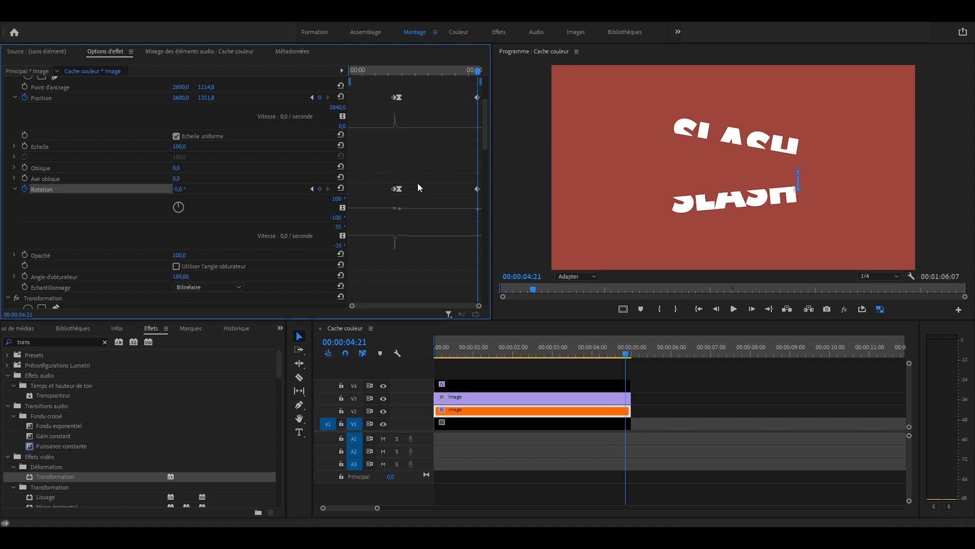
click(362, 355)
key(Home)
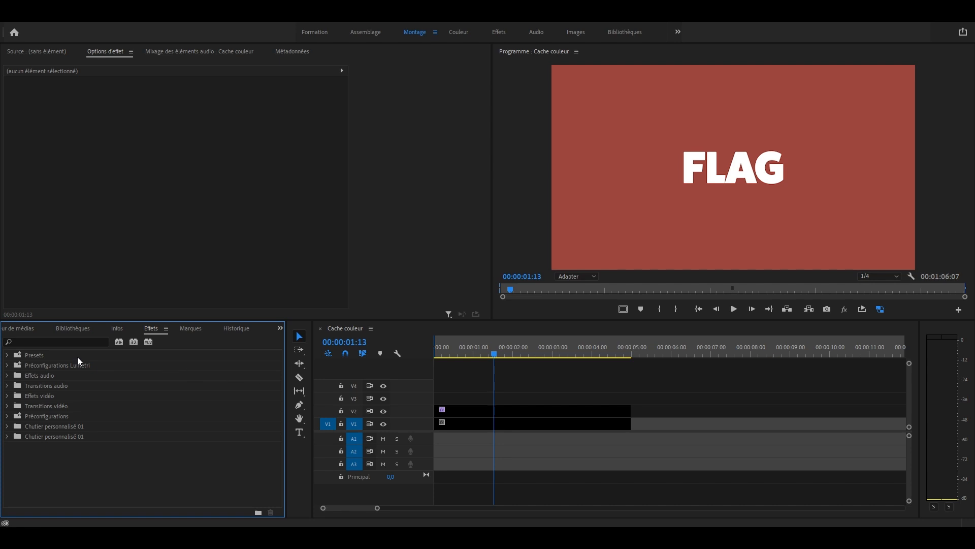
Search the effects for "turbu" and apply the Turbulences effect to the FLAG text clip on V2
click(45, 340)
text(turbu)
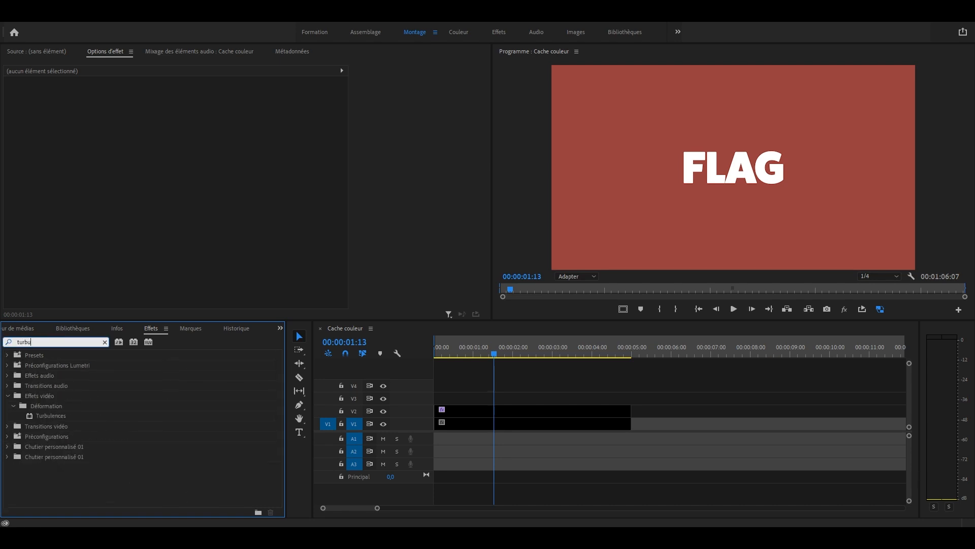
drag(51, 416, 526, 412)
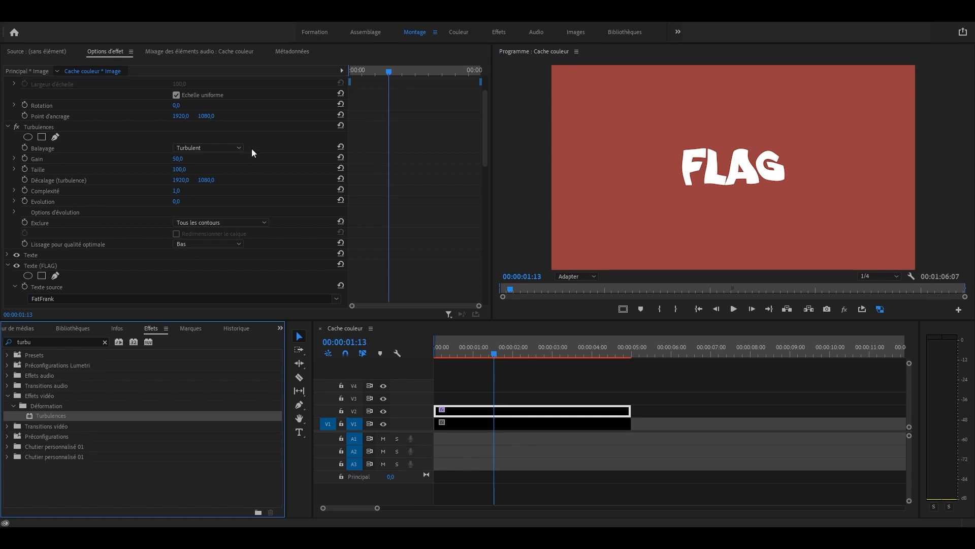
Set the Turbulences effect to Balayage vertical, with Gain 20 and Taille 200
click(235, 147)
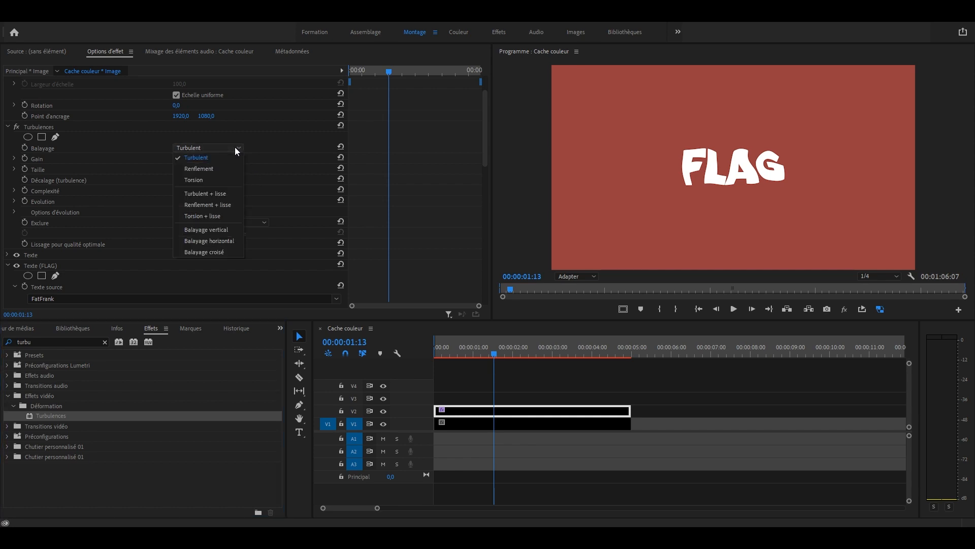
click(230, 229)
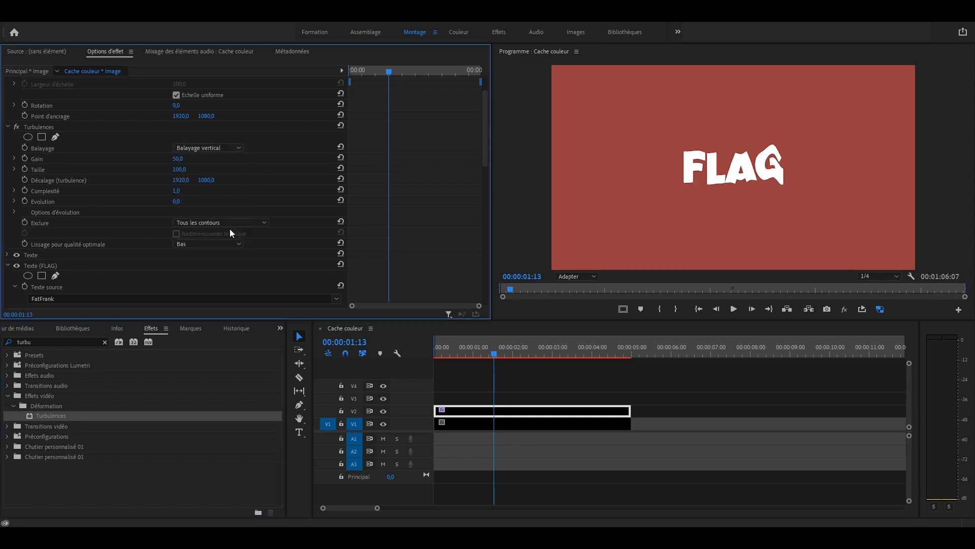
click(180, 158)
text(20)
key(Return)
click(188, 169)
text(200)
key(Return)
At 00:00:00:00, enable keyframes for the turbulence offset (Décalage) and Evolution, and set the horizontal offset to 0
drag(376, 71, 350, 73)
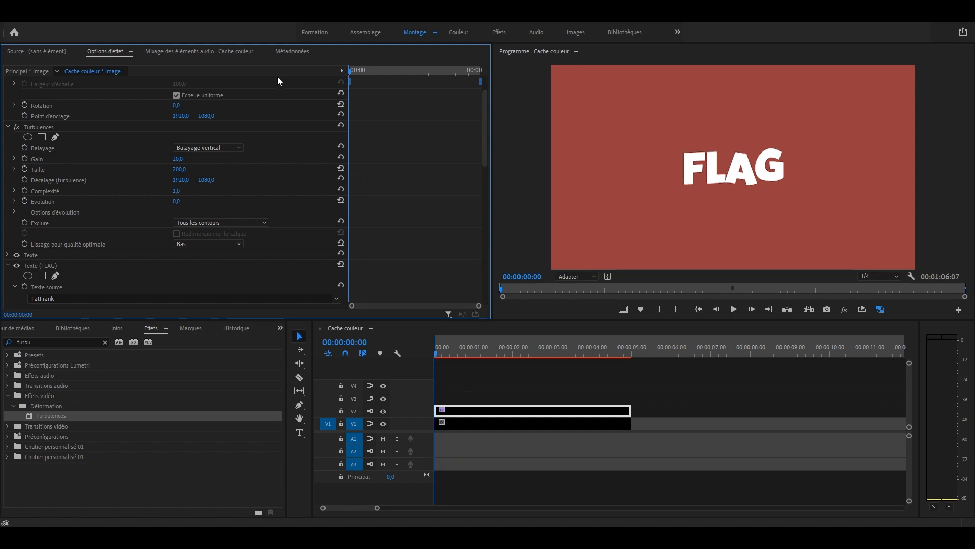
click(24, 179)
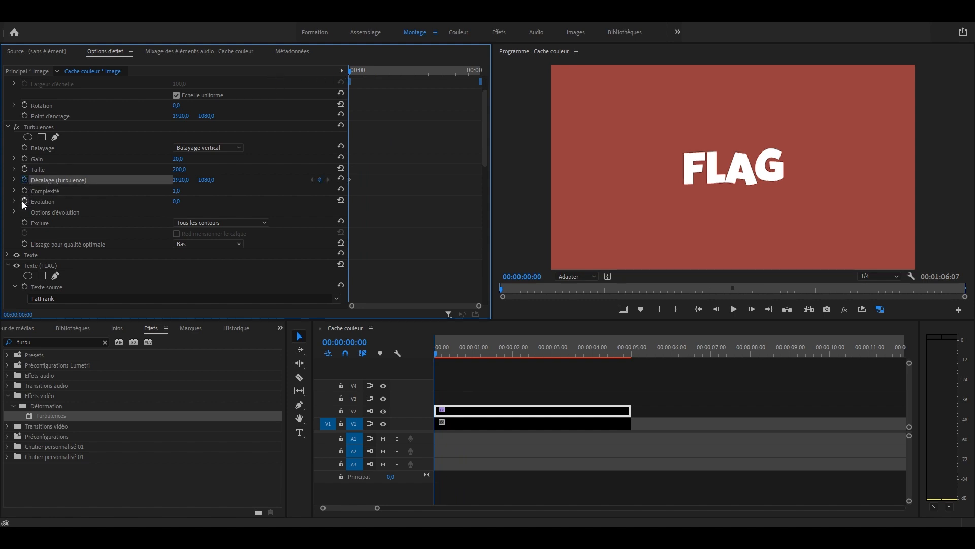
click(24, 201)
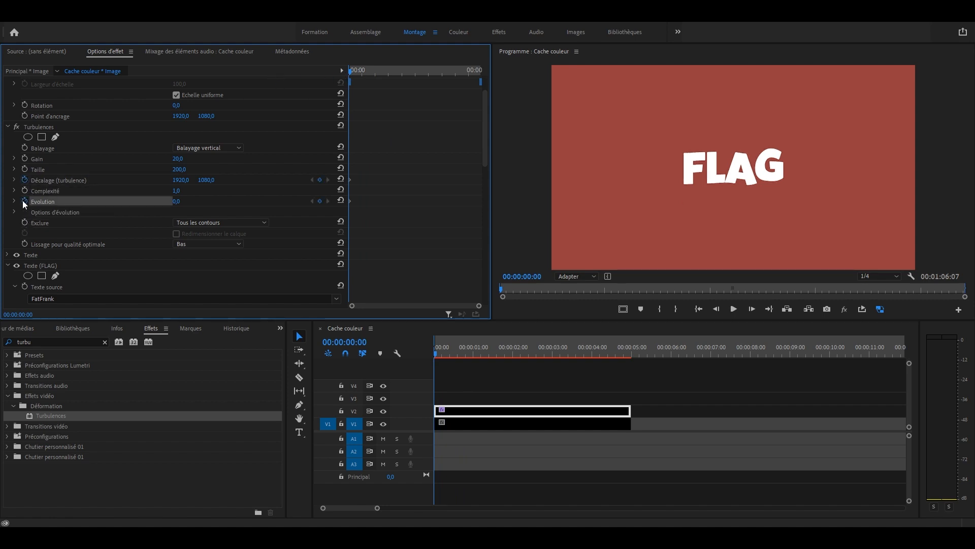
click(181, 180)
text(0)
key(Return)
At 00:00:05:00, set the turbulence's horizontal offset to 3000 and Evolution to 1080°, and play the FLAG animation
drag(350, 71, 485, 85)
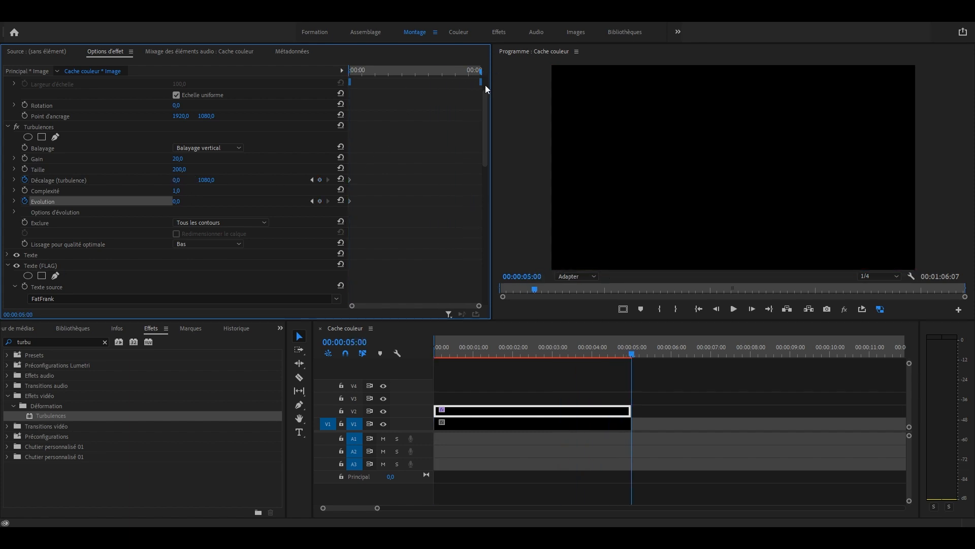
click(177, 181)
text(3000)
key(Return)
click(179, 202)
text(1080)
key(Return)
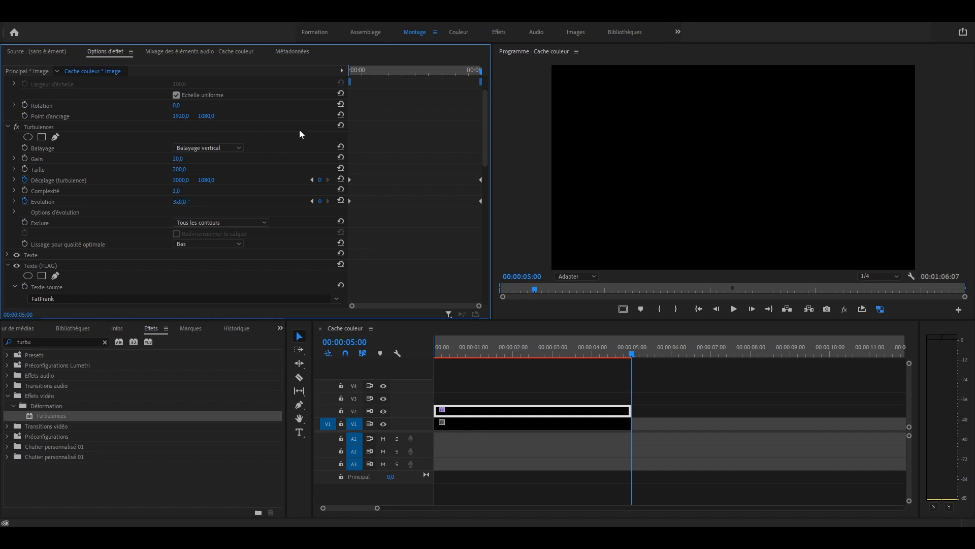
key(space)
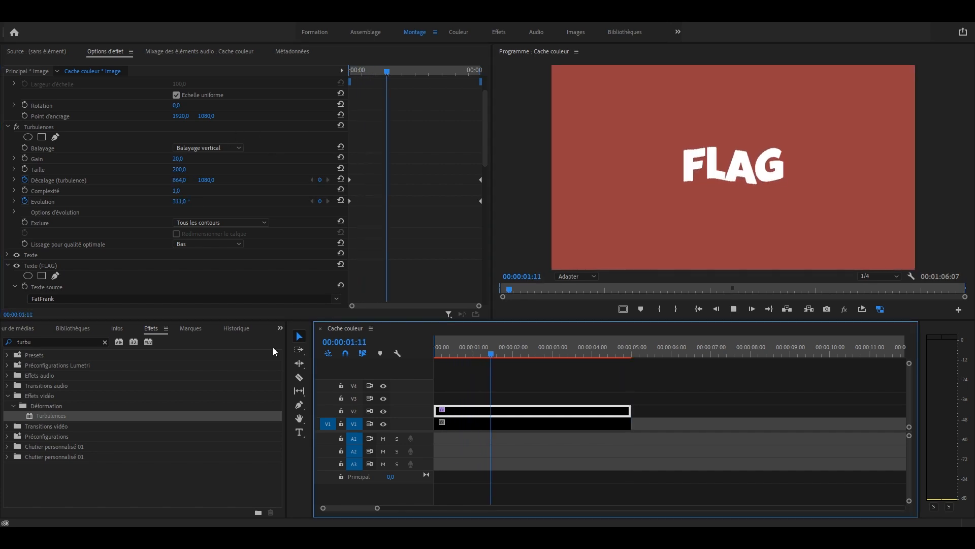